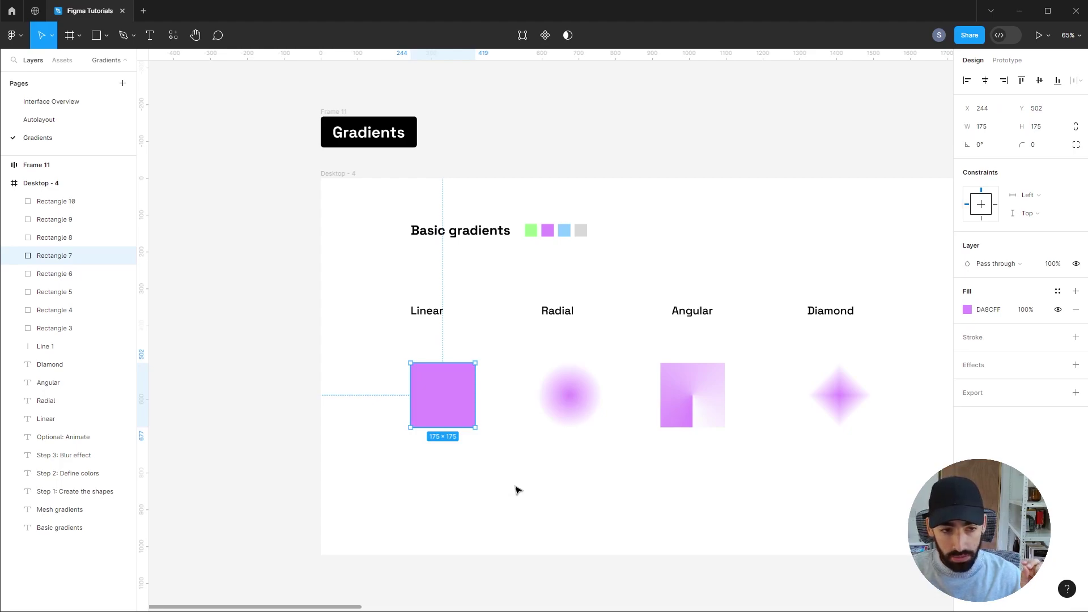
Step: Switch the Linear square's solid purple fill to a linear gradient
click(969, 310)
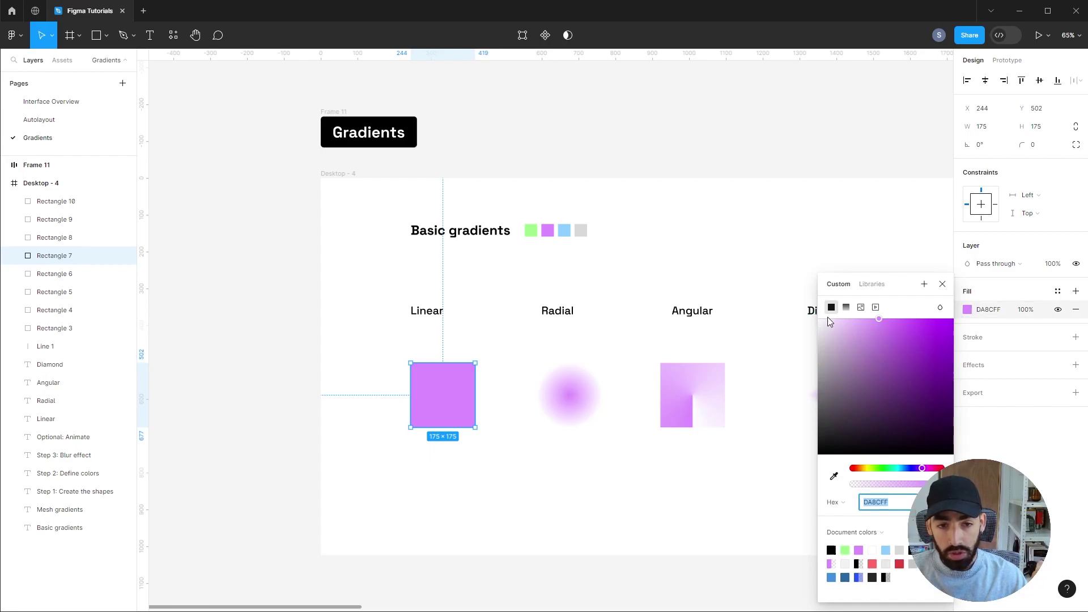
click(846, 308)
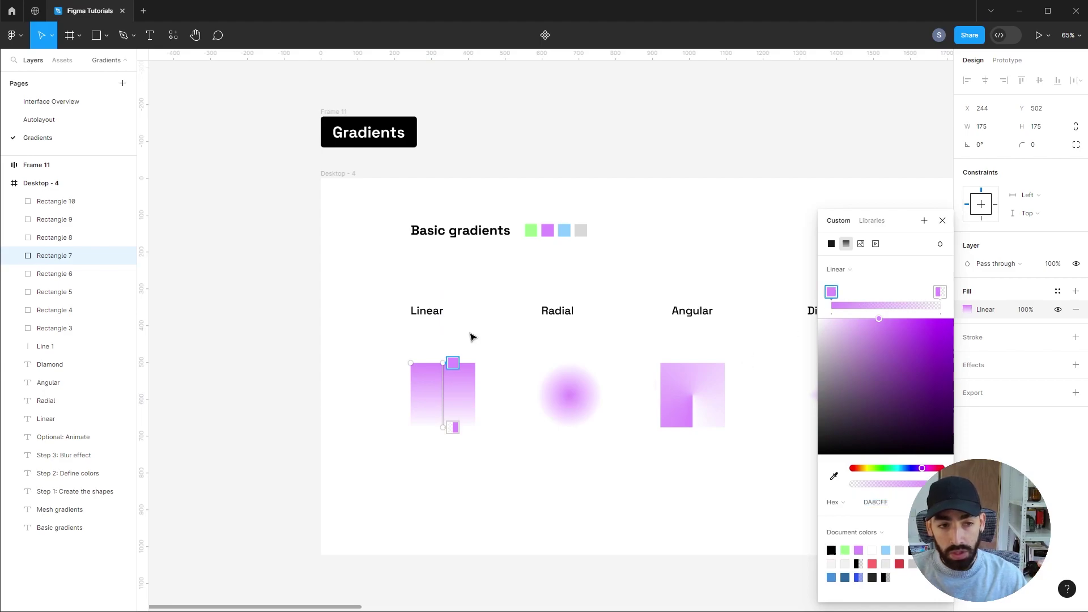
click(855, 272)
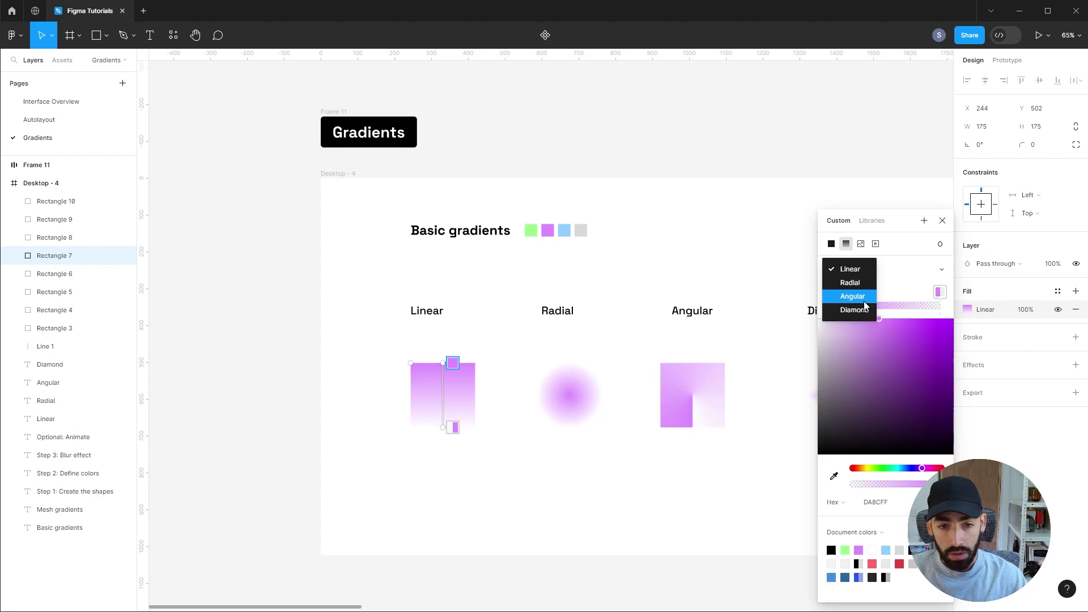
click(644, 481)
key(Tab)
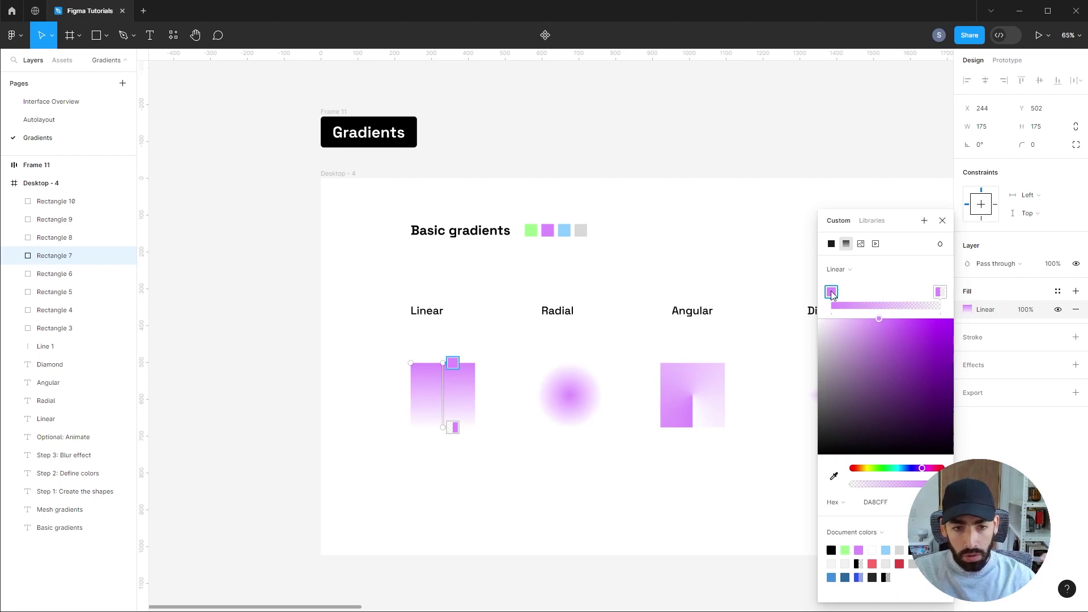
Step: Move the gradient stops inward, test and delete a green middle stop, and shorten the gradient
drag(833, 293, 862, 293)
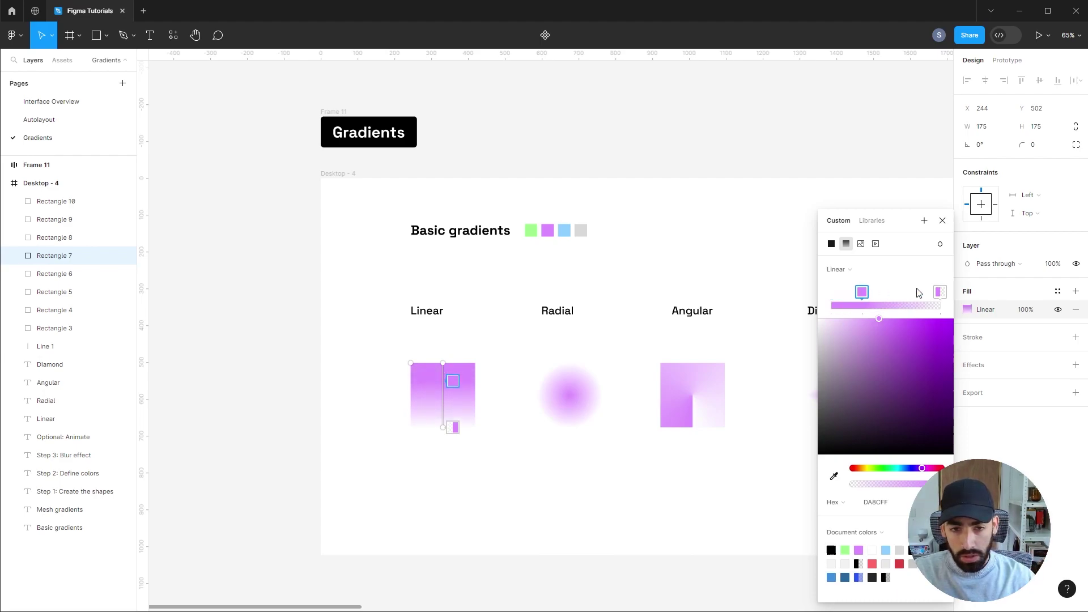
click(936, 293)
drag(936, 293, 918, 293)
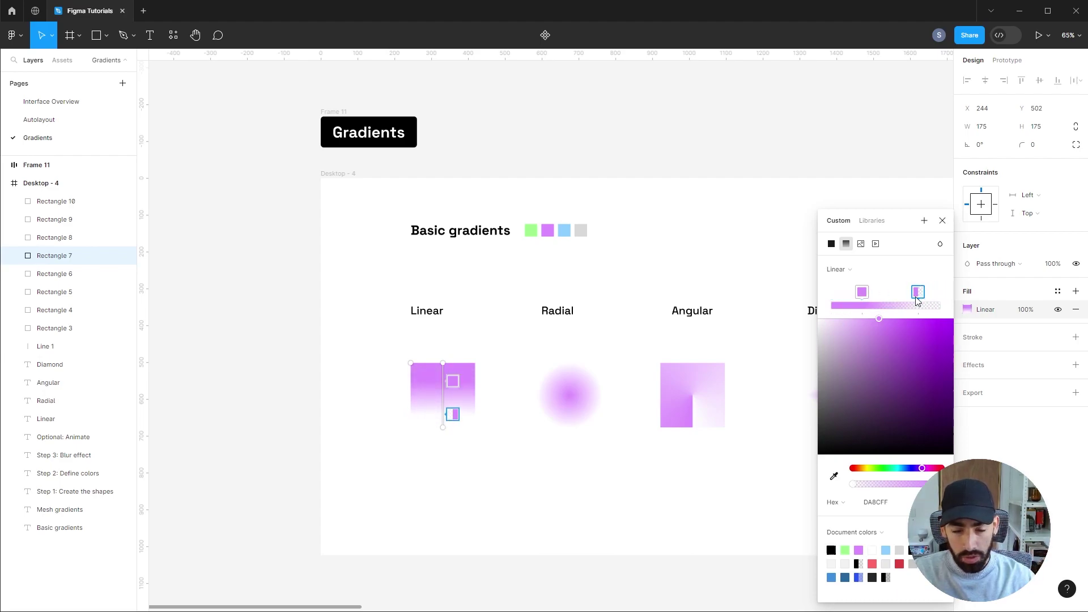
click(891, 305)
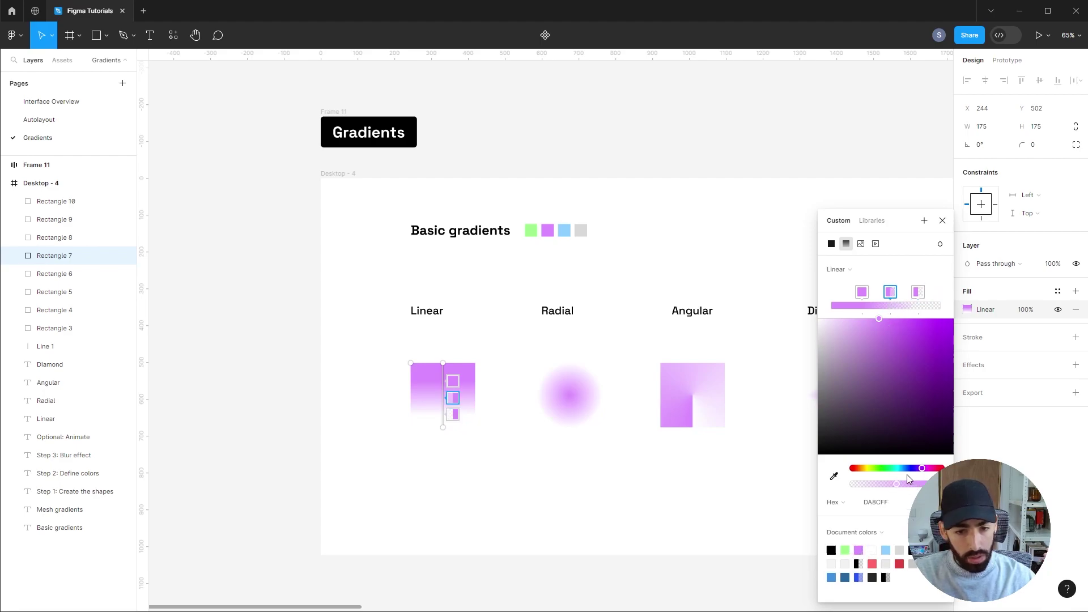
drag(897, 484, 876, 485)
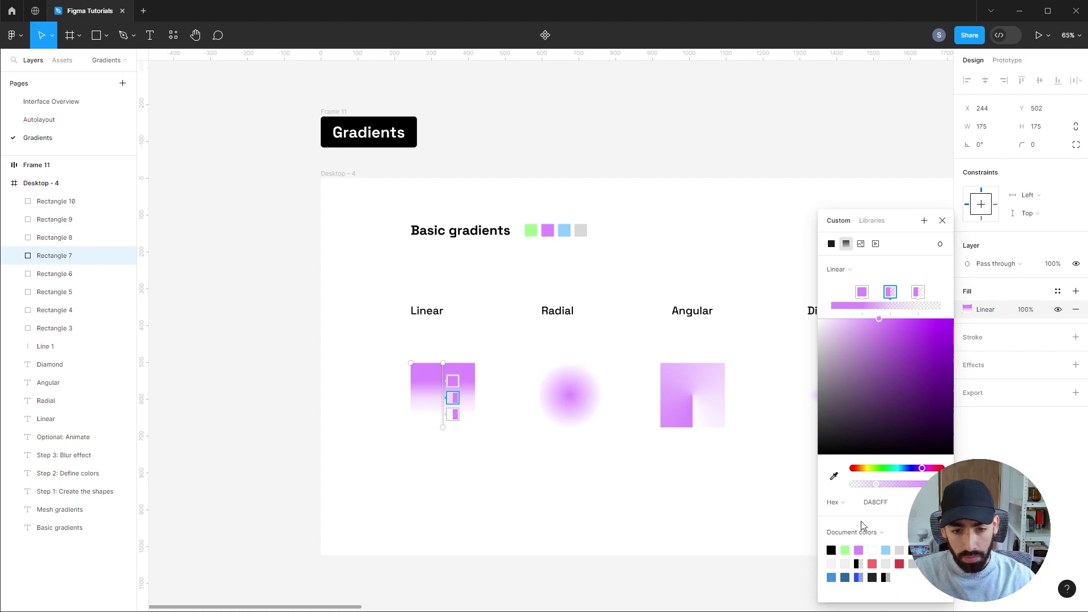
click(845, 551)
key(Delete)
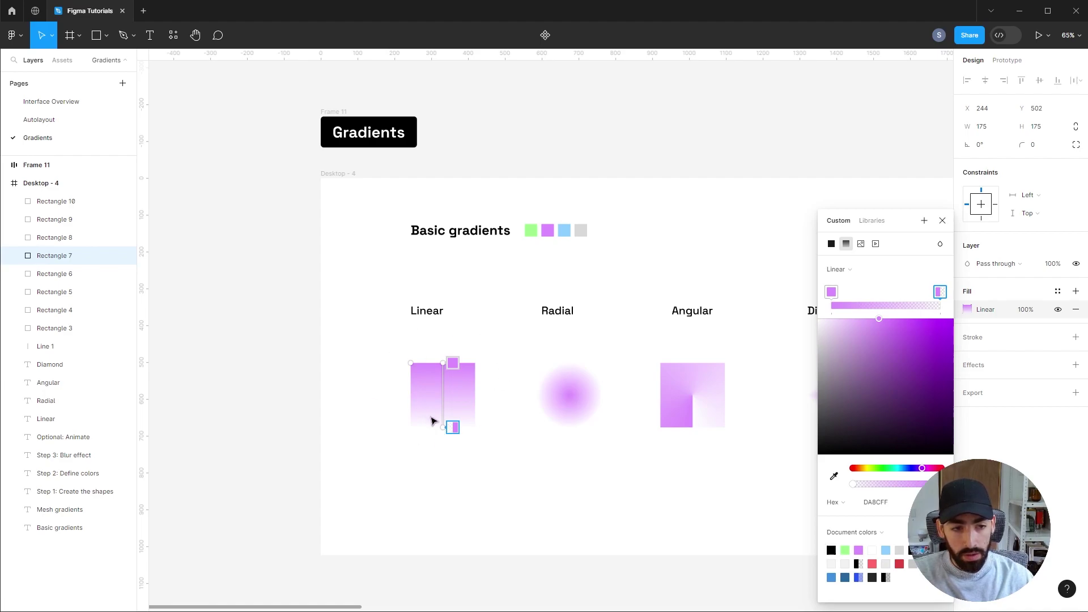
drag(444, 429, 444, 395)
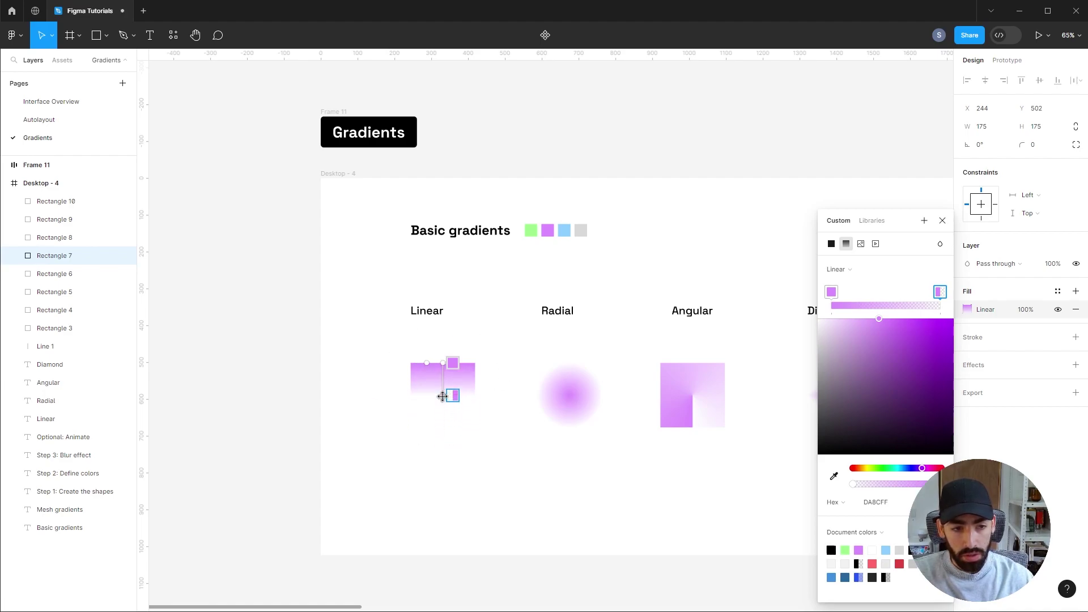
Step: Undo the shortening and reshape the Radial circle's glow, restoring it to a full circle
key(ctrl+z)
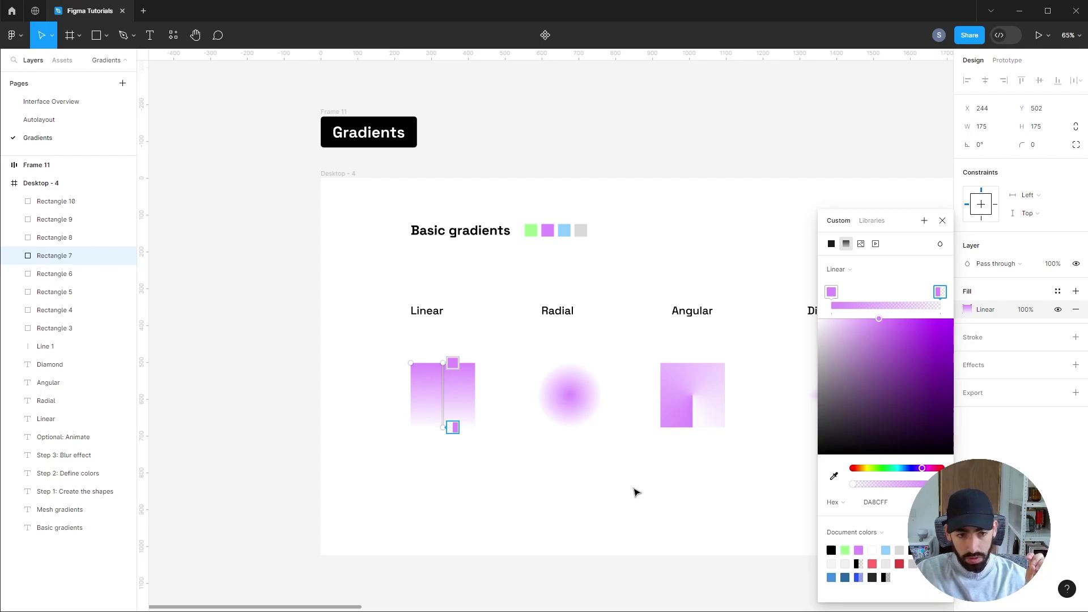
click(581, 422)
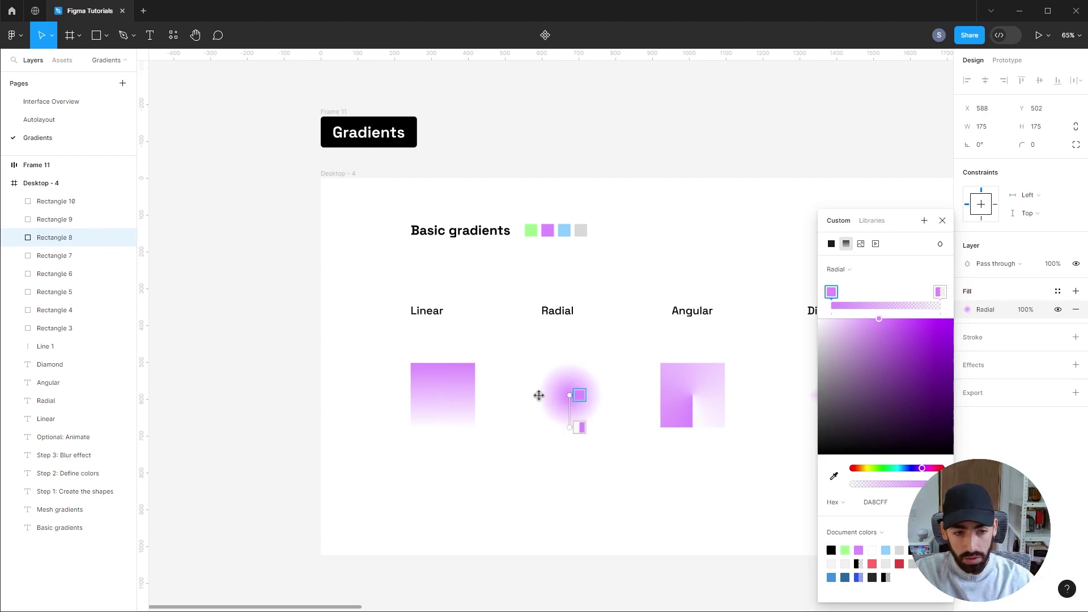
drag(540, 395, 540, 396)
key(Tab)
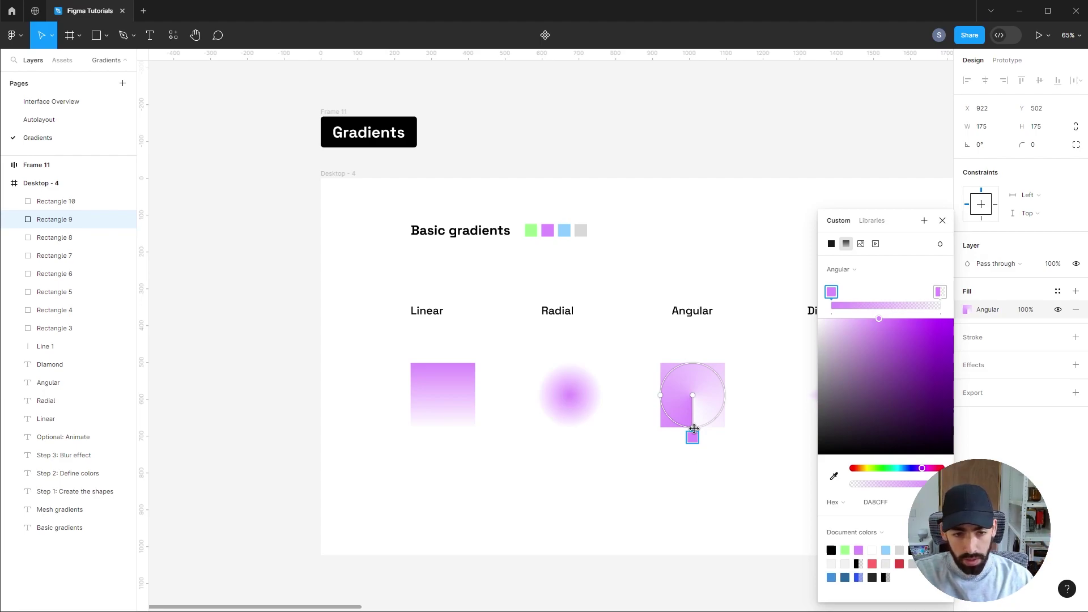
Step: Shrink the Angular gradient toward the centre and narrow the Diamond into a thin vertical sliver
drag(693, 428, 697, 384)
key(Tab)
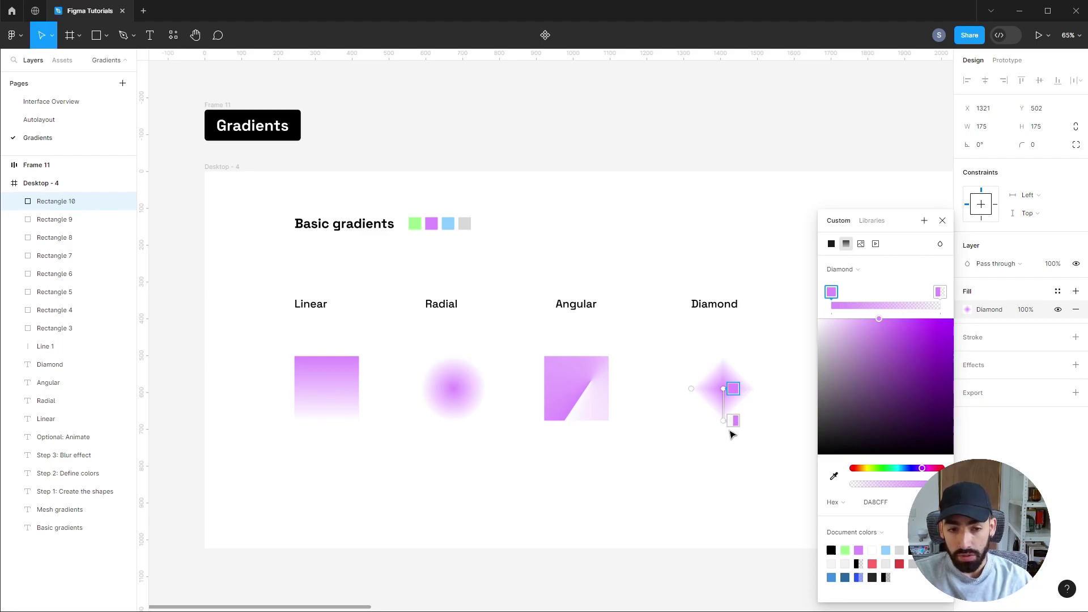
drag(690, 389, 710, 389)
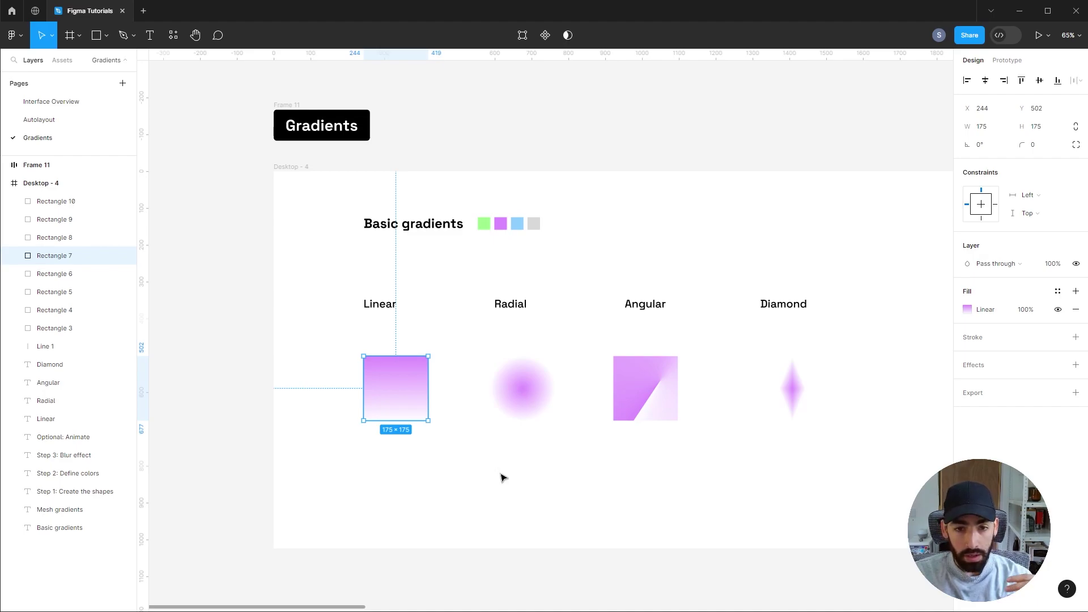
Step: Save the Linear square's gradient as a new colour style named G1
click(1057, 291)
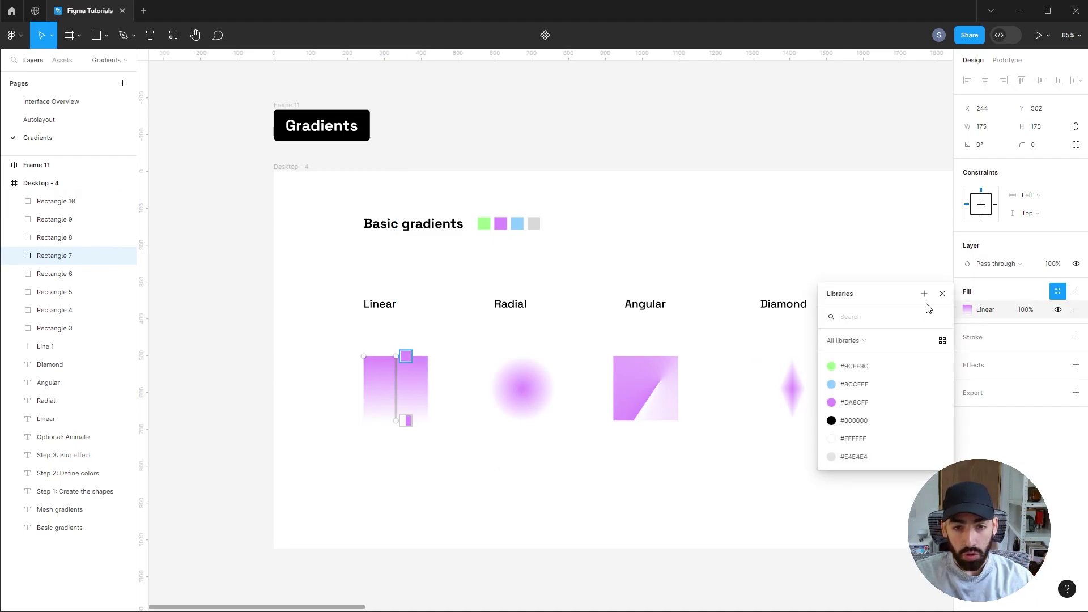
click(925, 295)
text(G1)
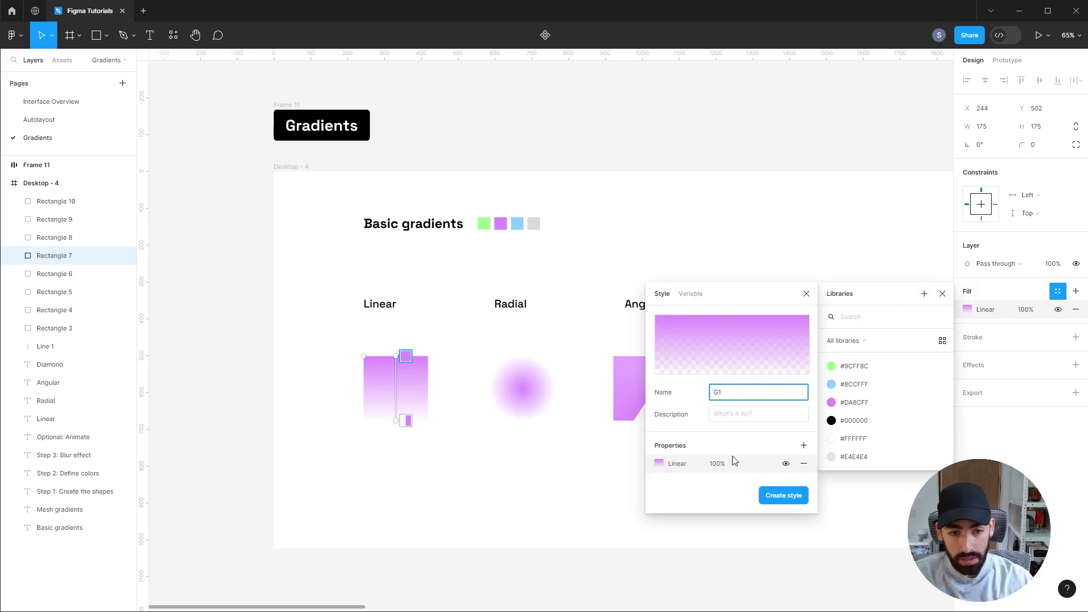
click(765, 493)
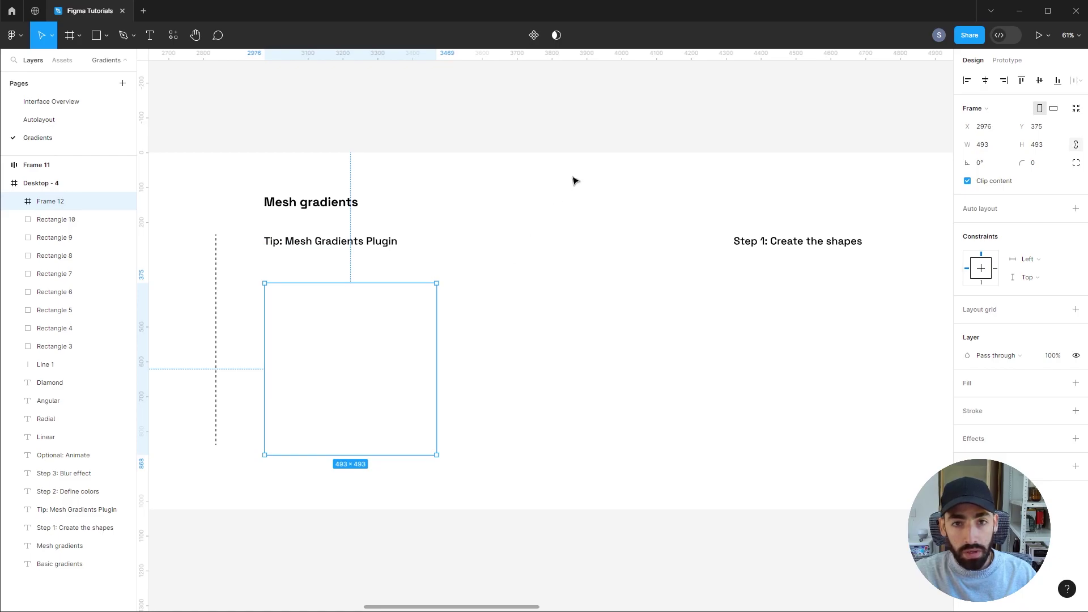
Step: Launch the Mesh gradients plugin from the board's context menu and set a 2x2 mesh
right_click(457, 364)
mouse_move(493, 508)
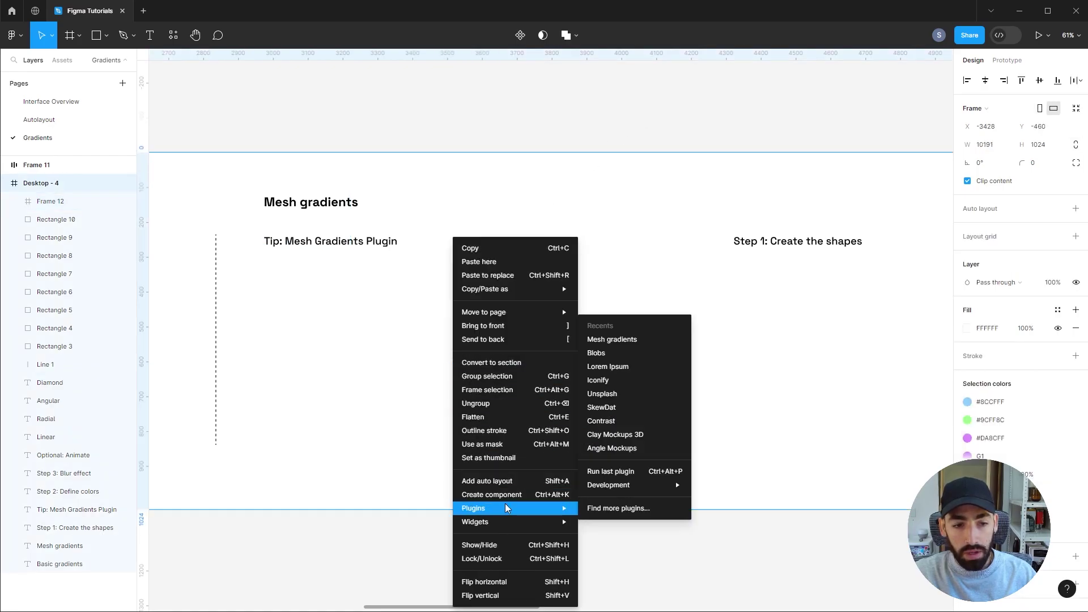
click(625, 339)
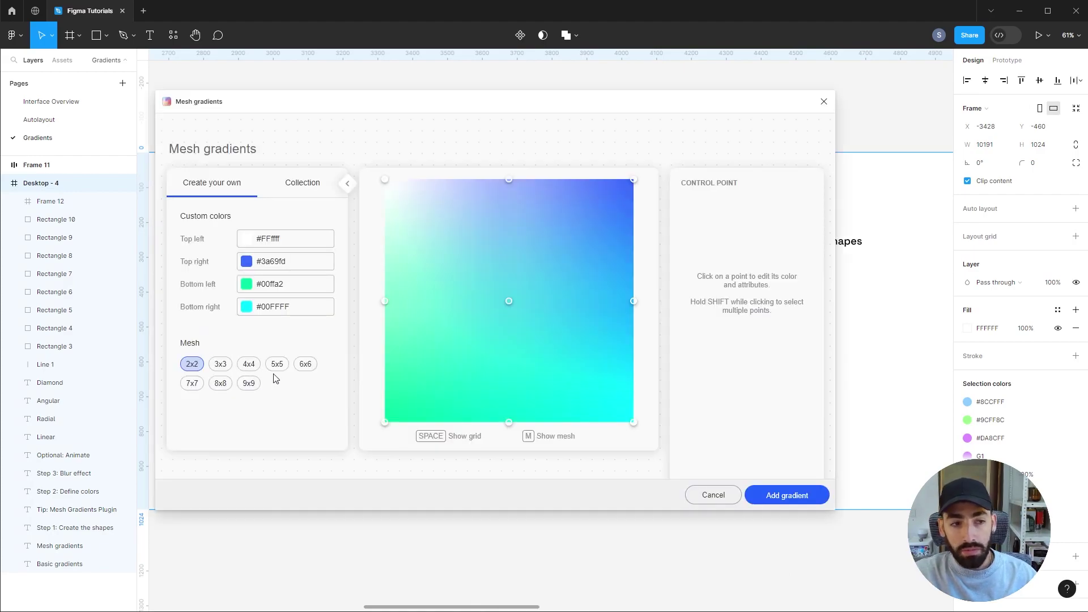
click(221, 363)
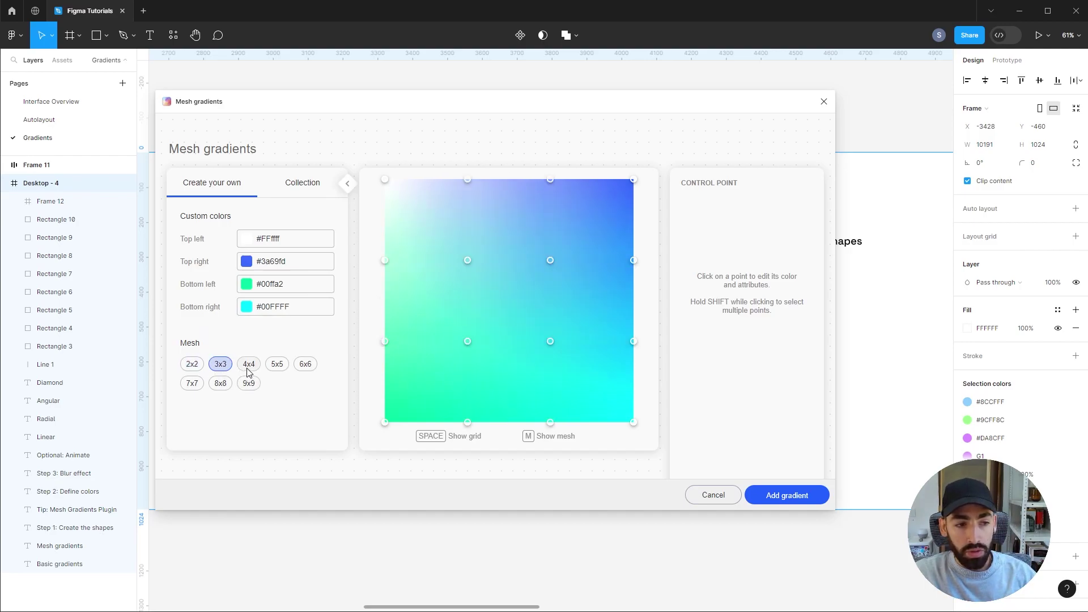
click(247, 365)
click(197, 367)
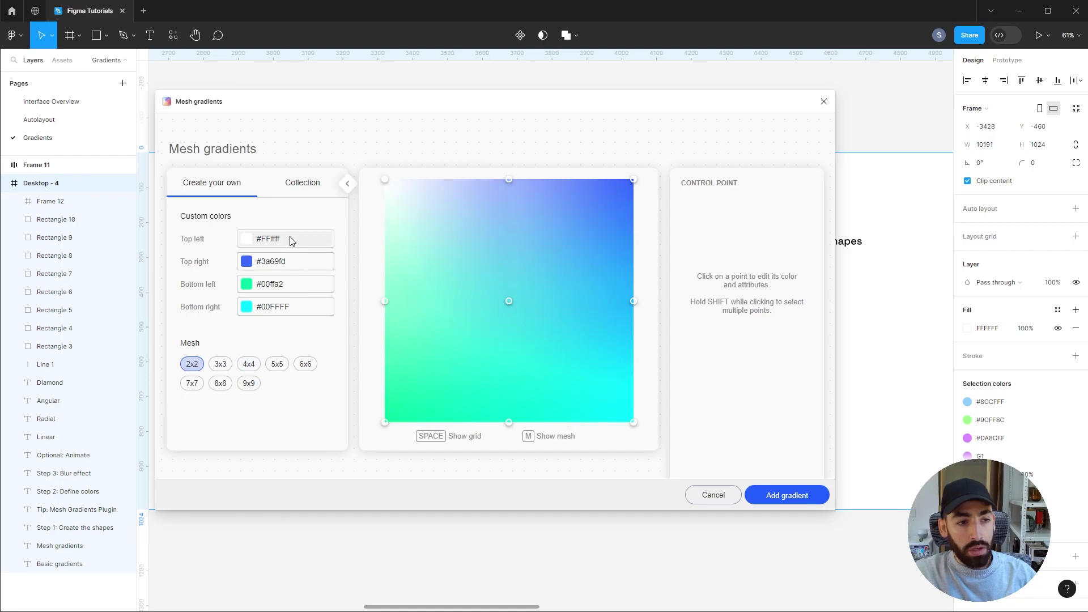
Step: Paste #9CFF8C, #DA8CFF and #8CCFFF into the mesh corners and add the gradient
click(968, 420)
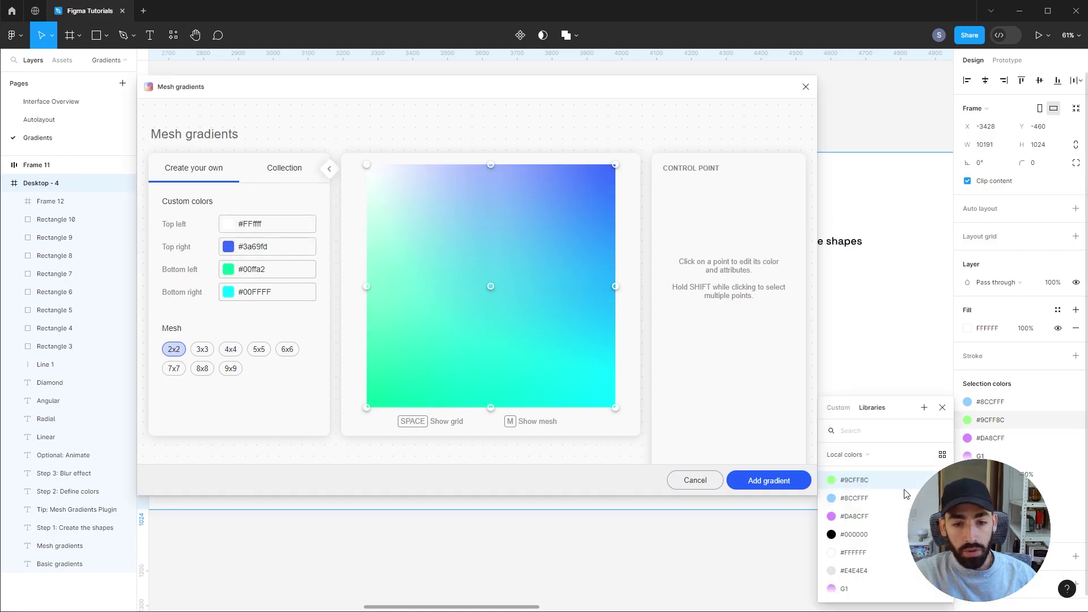
click(935, 480)
key(ctrl+c)
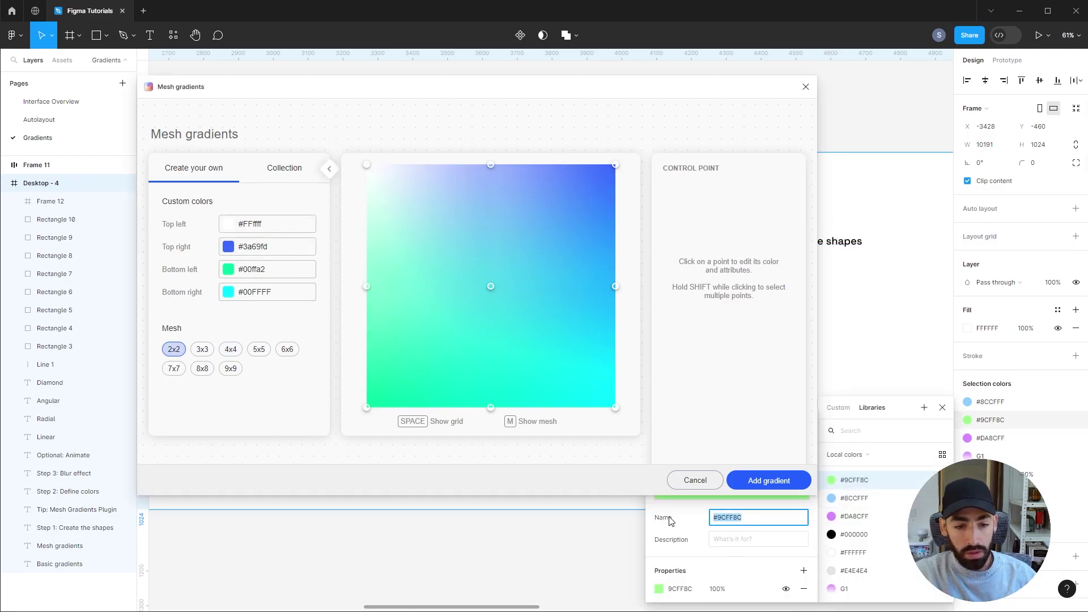
click(275, 270)
key(ctrl+v)
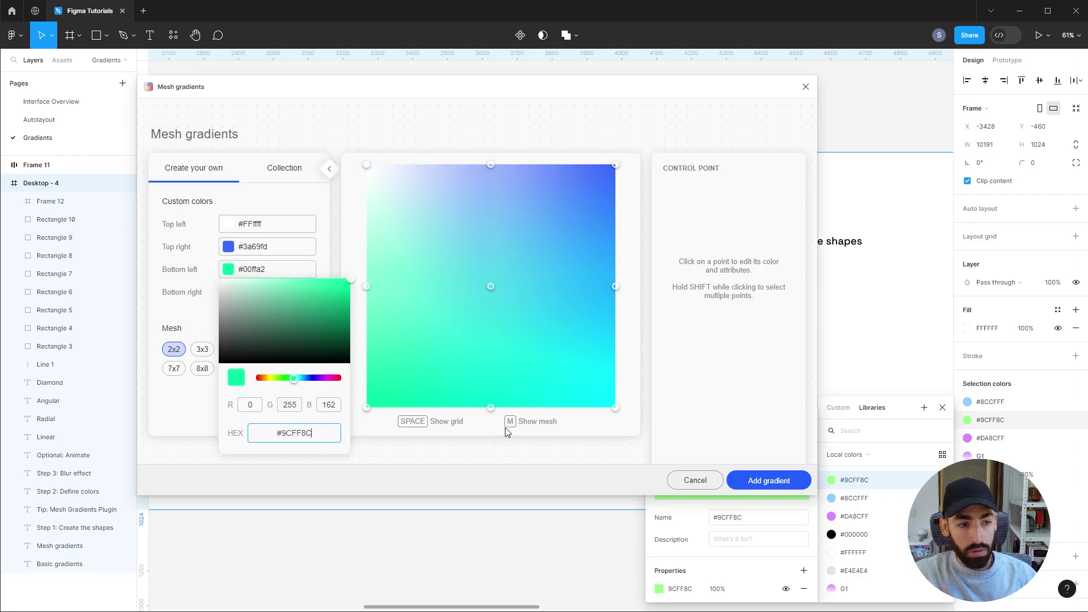
key(Return)
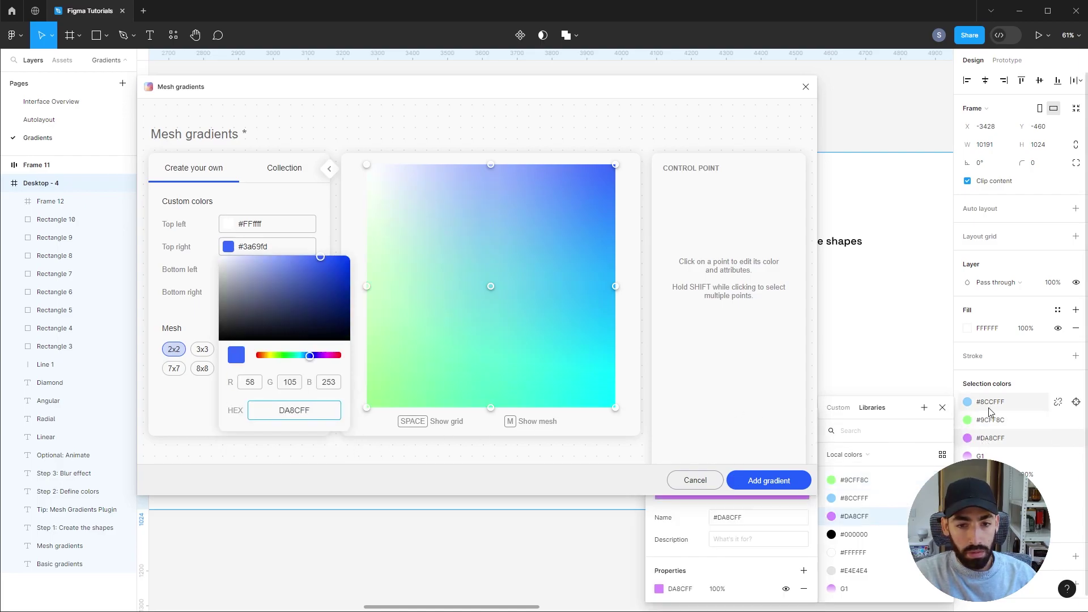
click(882, 495)
click(275, 291)
text(#8CCFFF)
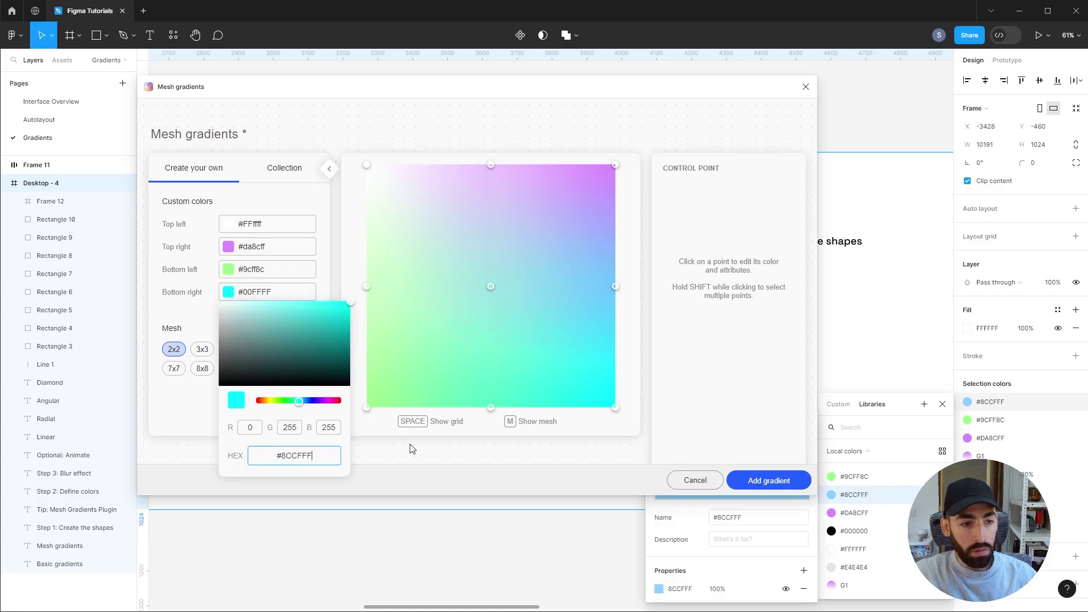
key(Return)
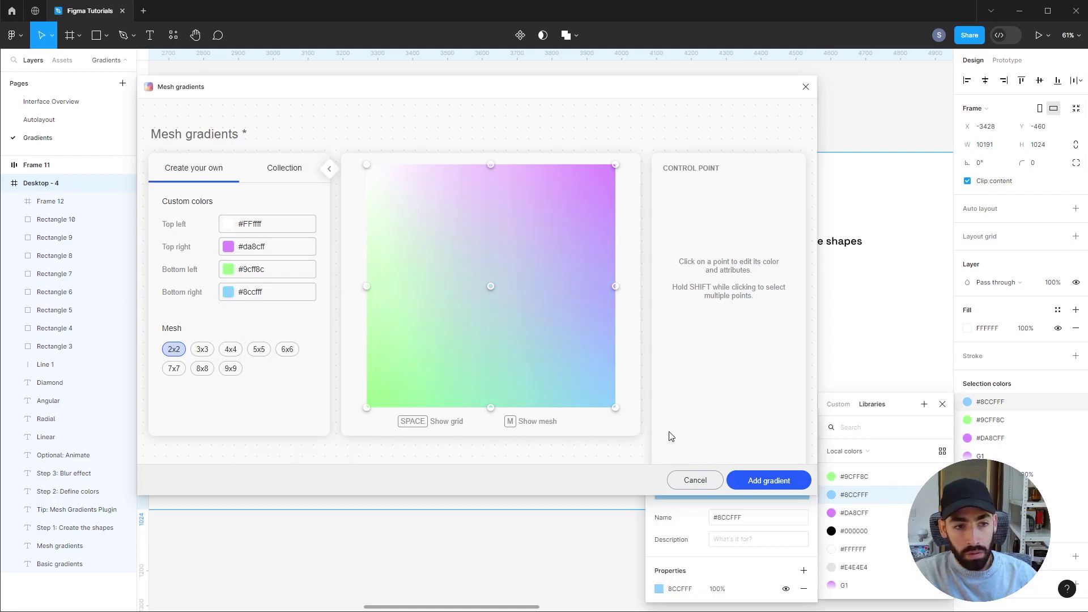
text(#9cff8c)
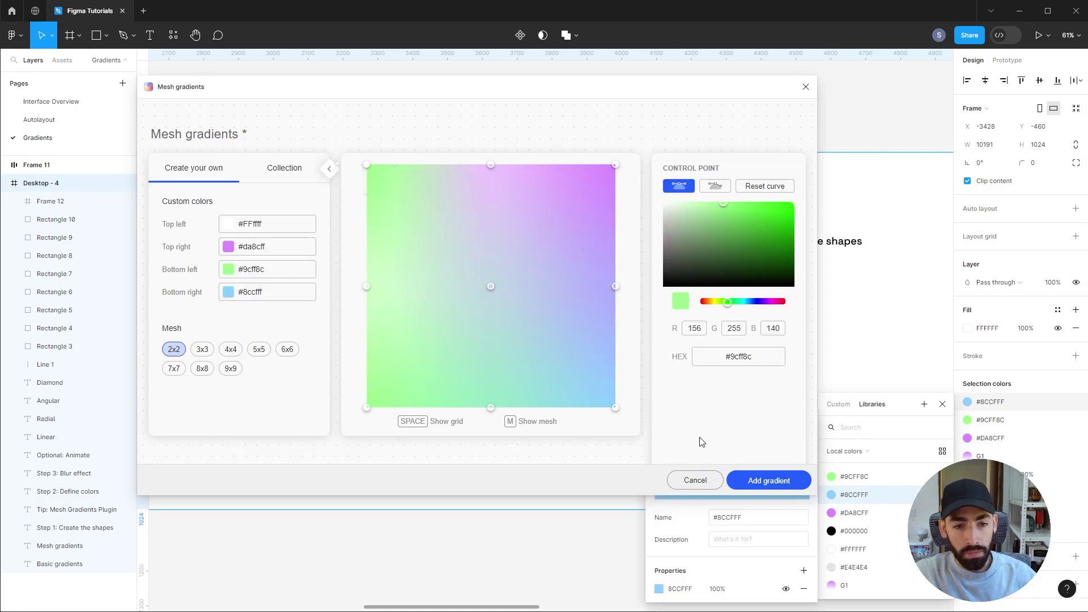
click(769, 482)
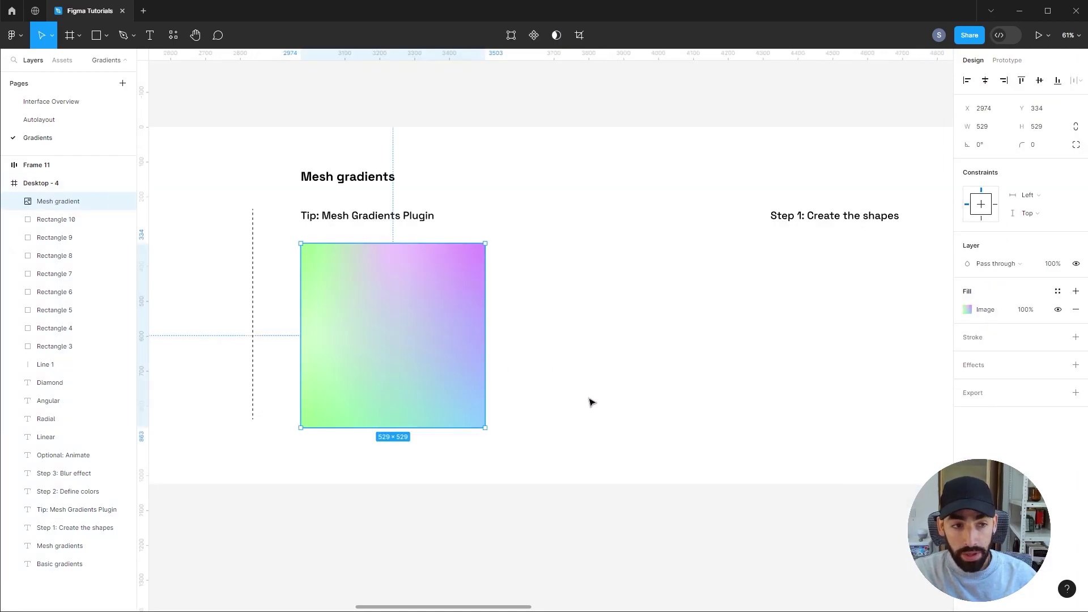
Step: Reopen Mesh gradients with Ctrl+Alt+P and add the purple-yellow-blue preset from the Collection
key(Escape)
key(ctrl+alt+p)
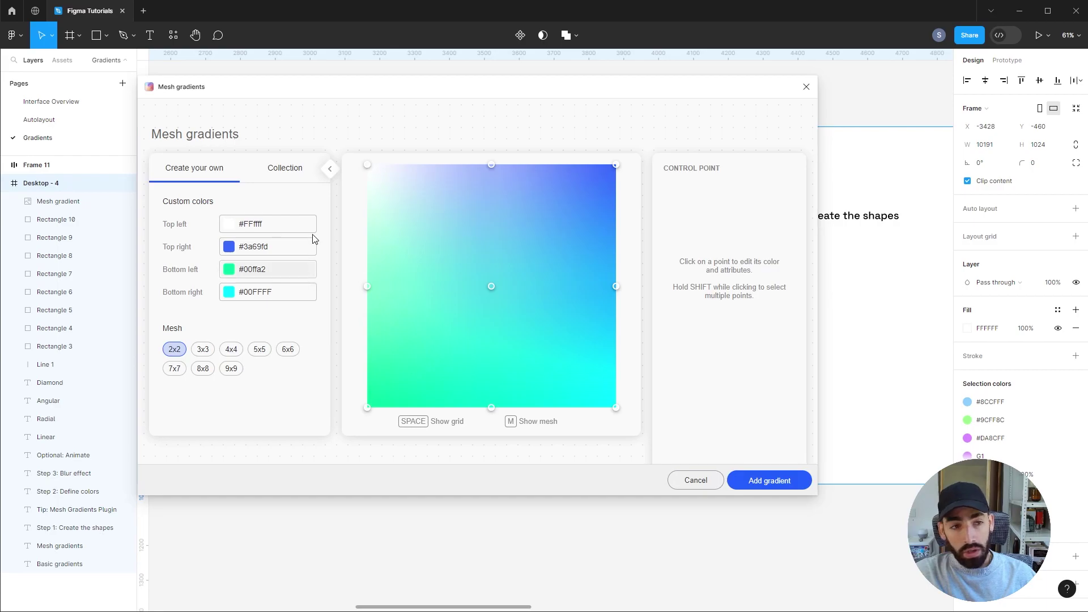
click(288, 170)
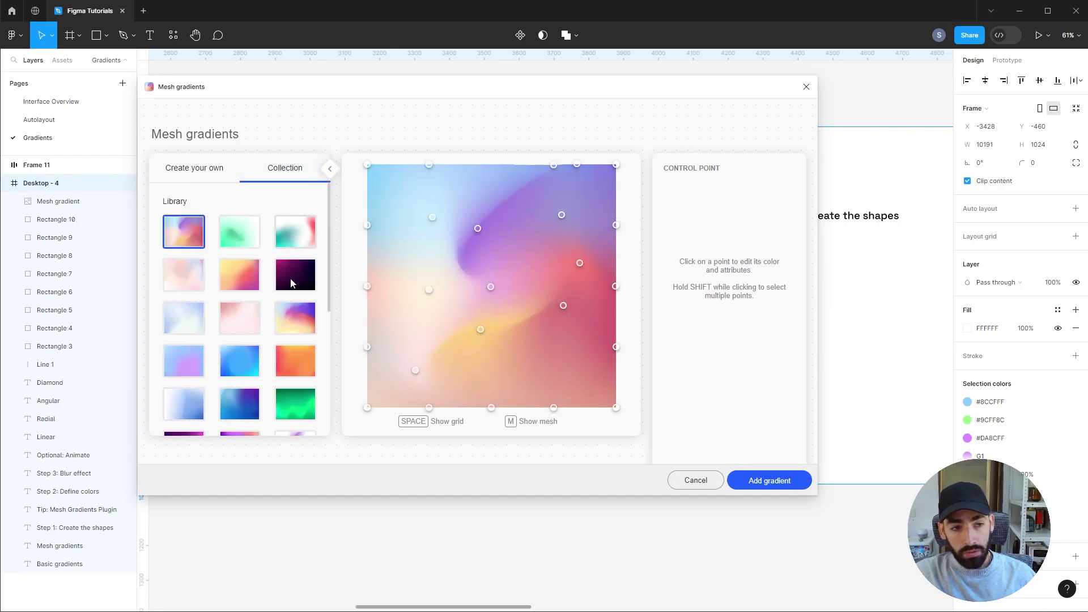
scroll(270, 320, down, 4)
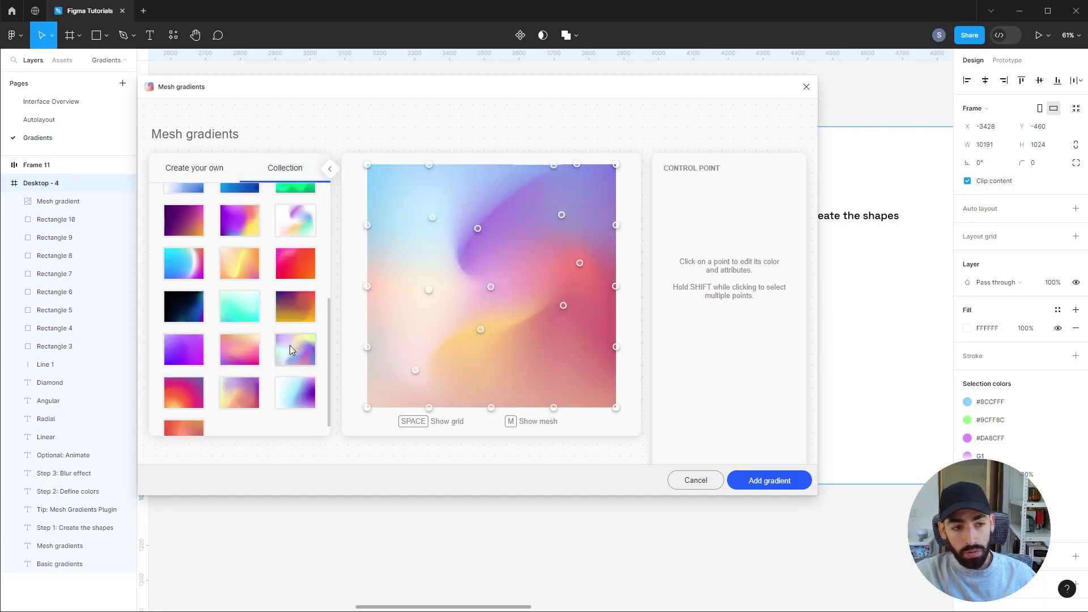
click(291, 347)
scroll(267, 286, up, 3)
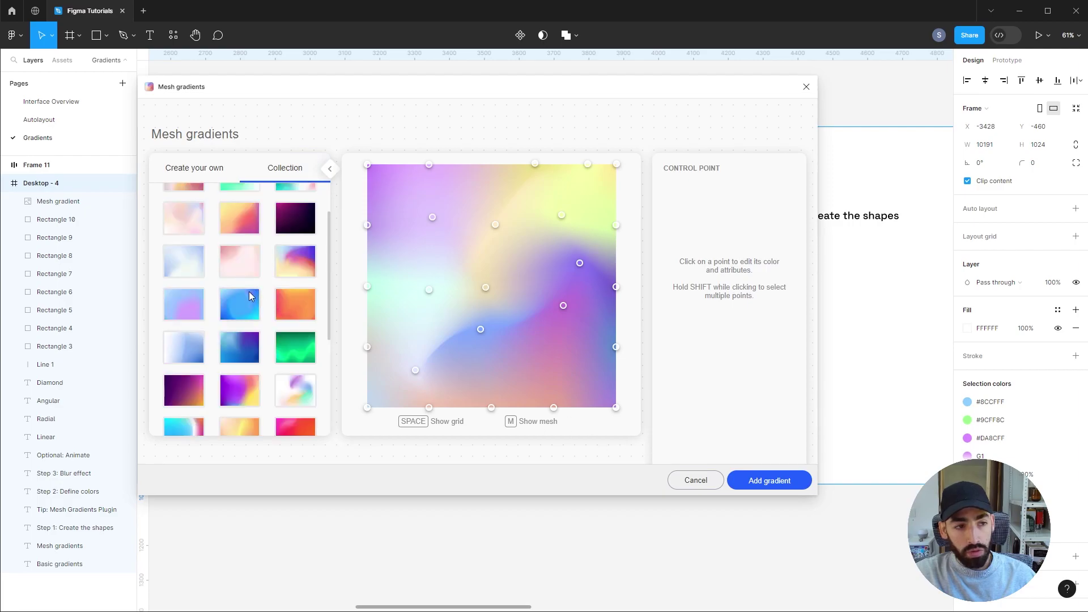
click(759, 480)
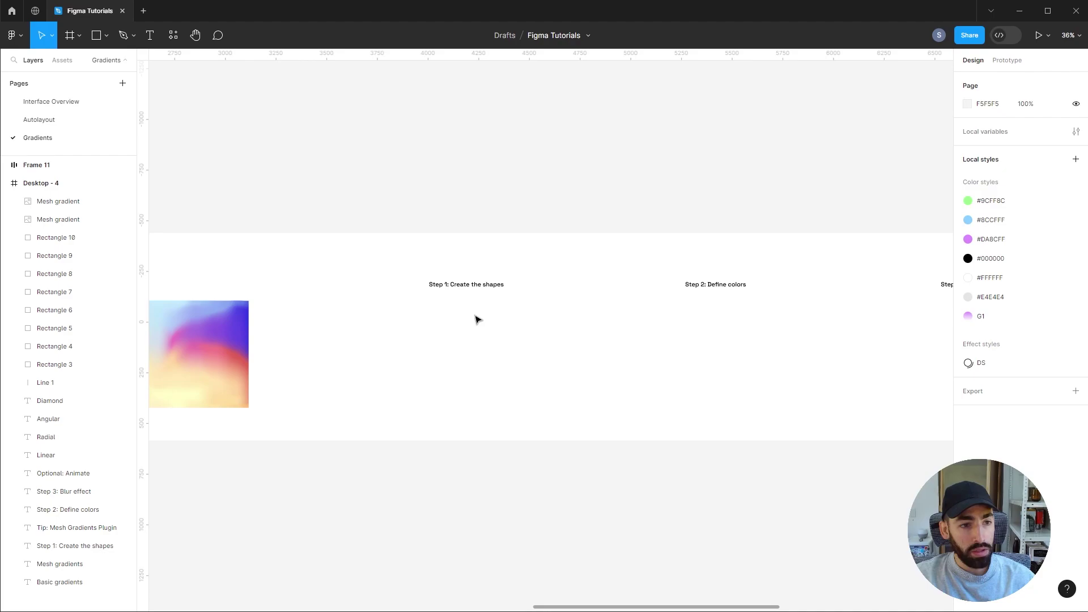
Step: Insert four grey Blobs-plugin shapes and draw a 631×631 square frame under Step 1
ctrl+scroll(462, 384, up, 5)
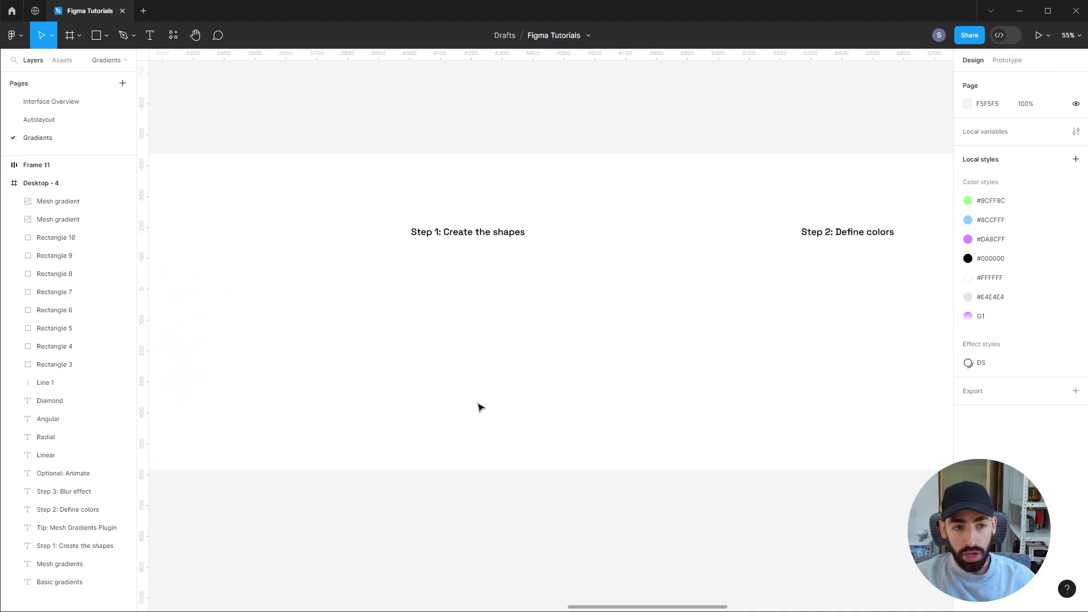
right_click(462, 371)
mouse_move(541, 510)
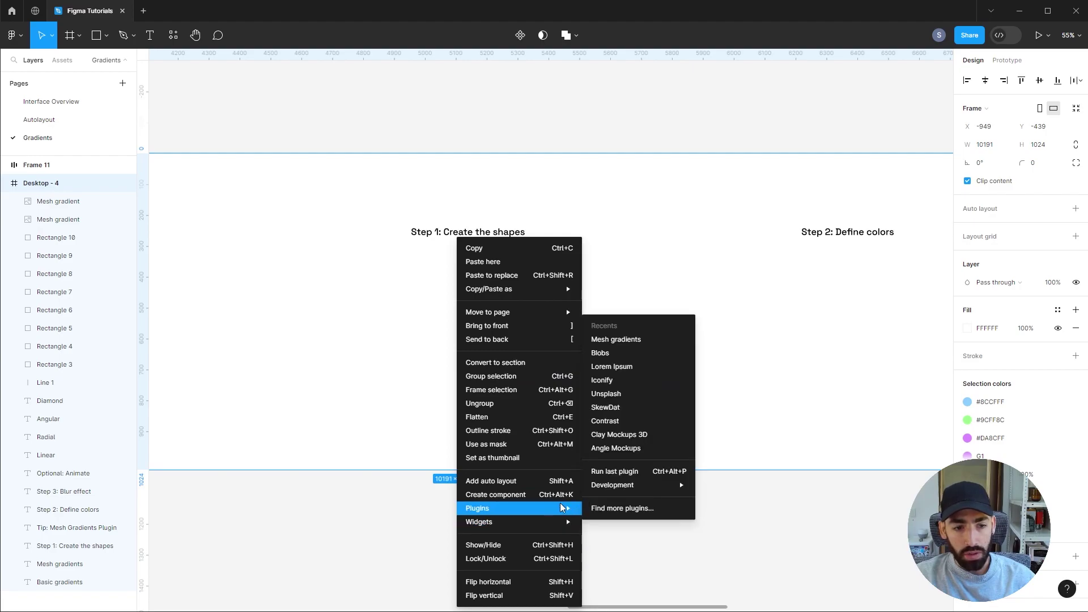
click(616, 355)
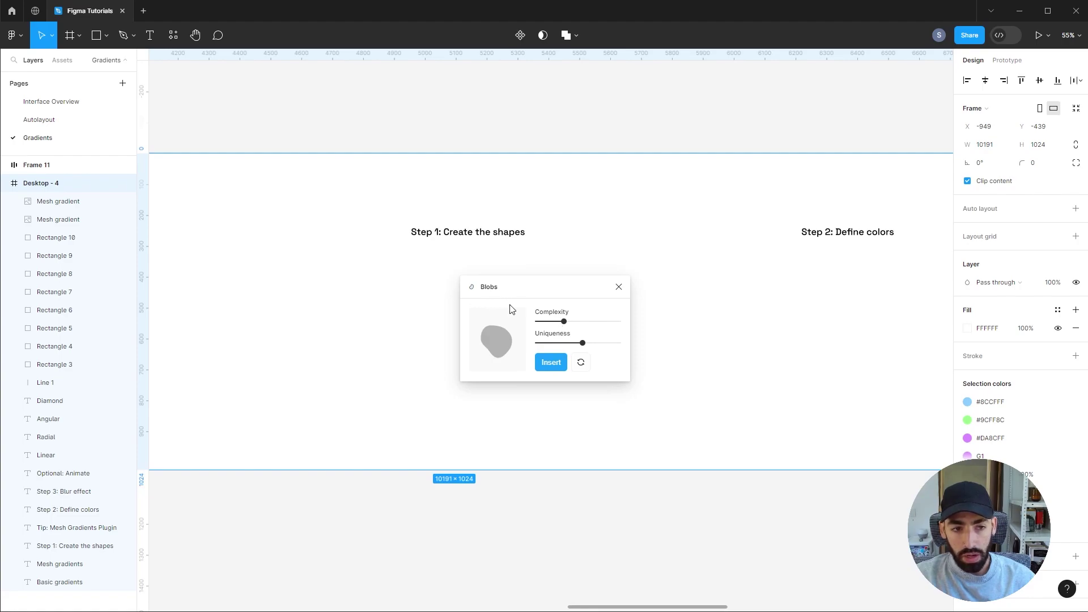
click(548, 363)
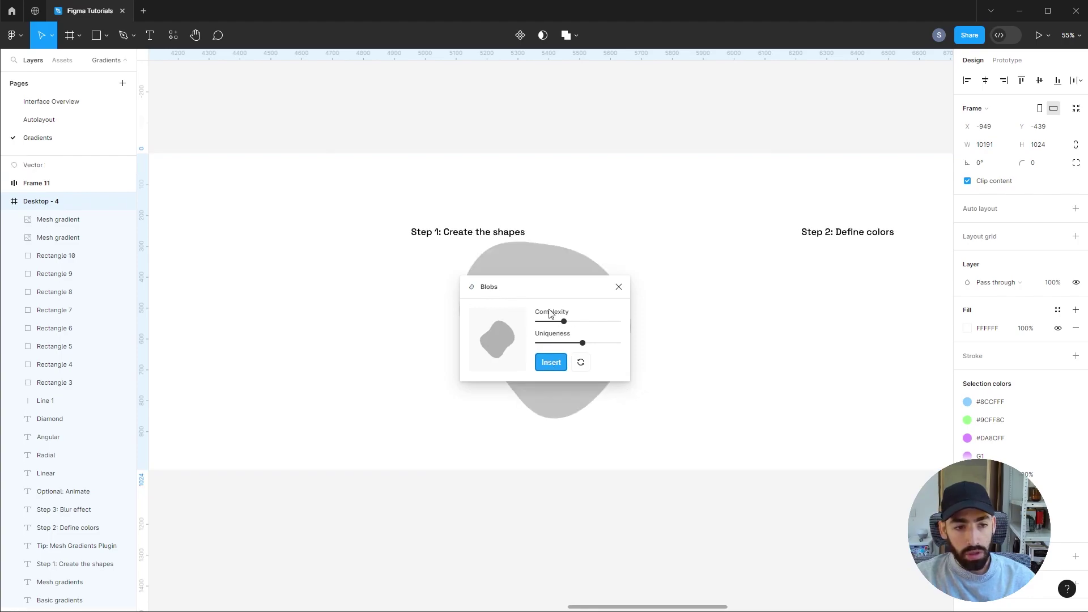
click(553, 363)
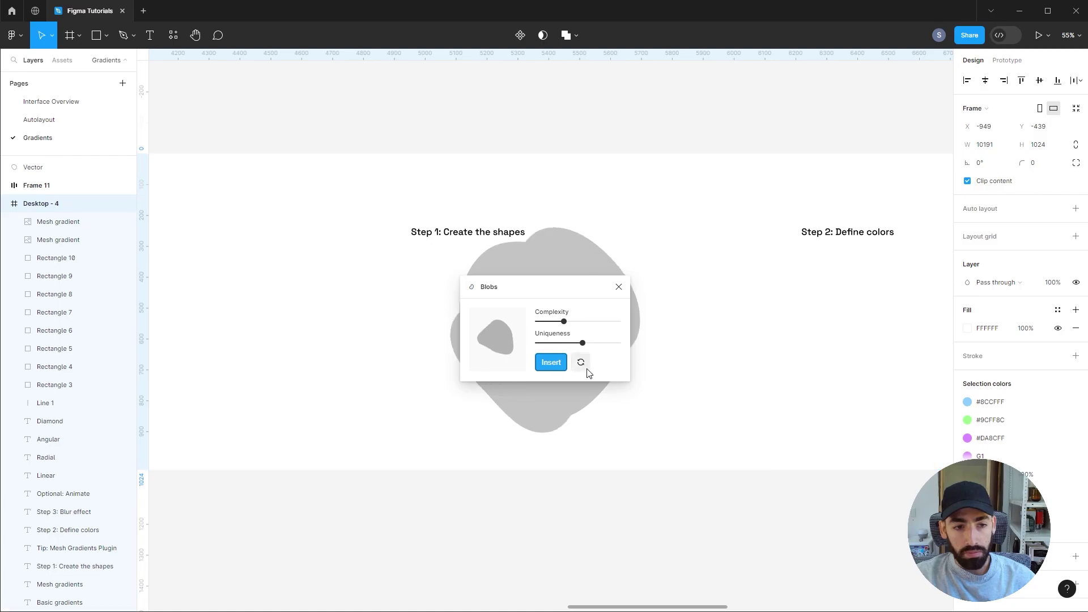
click(552, 363)
click(619, 287)
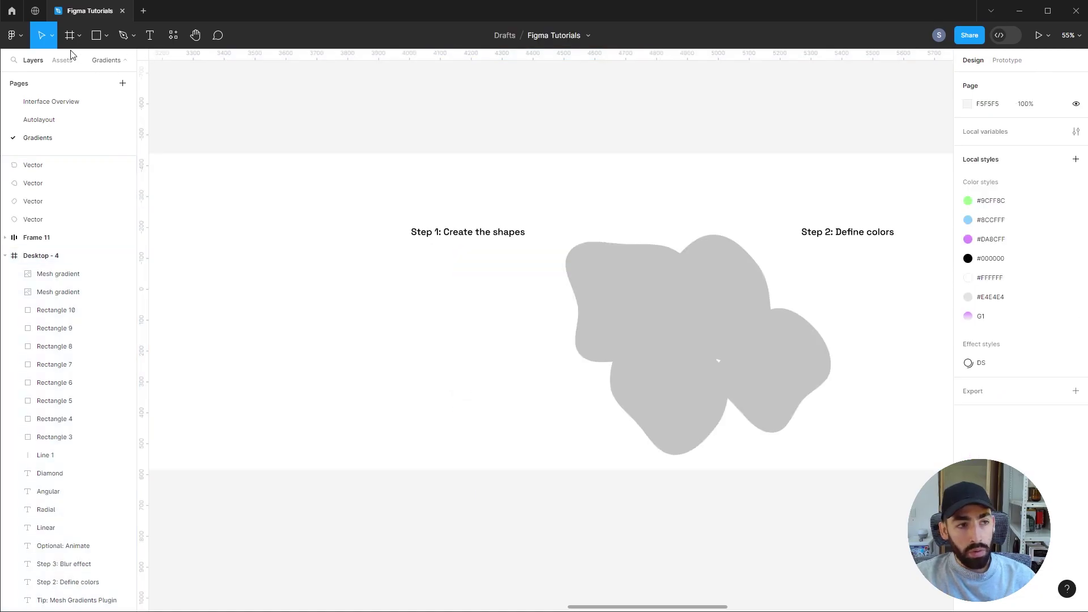
click(70, 35)
drag(370, 255, 565, 445)
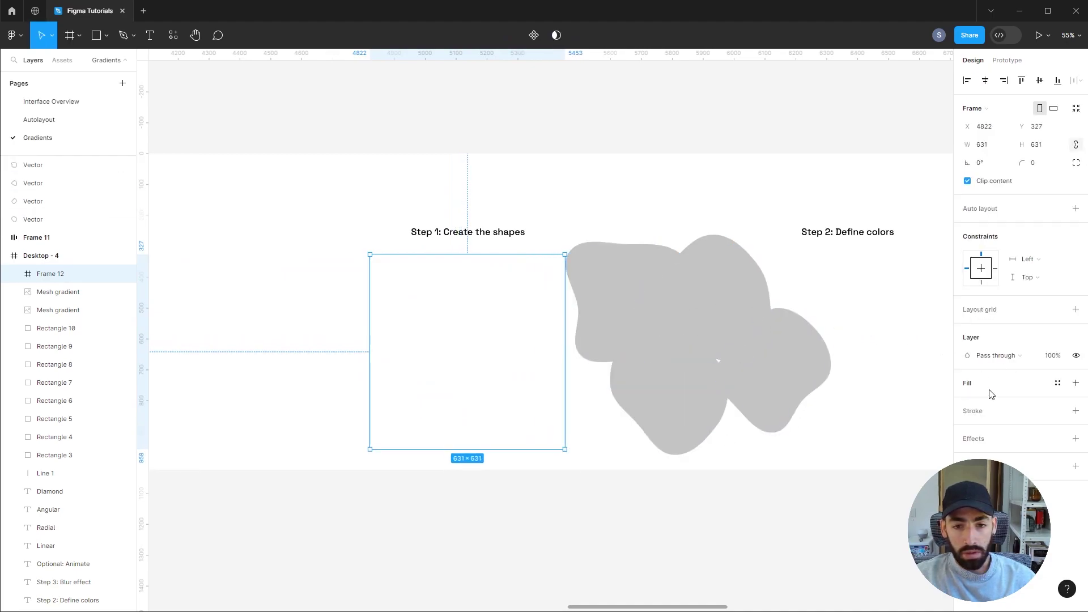
Step: Fill Frame 12 with the light grey #E4E4E4 style
click(1058, 383)
click(881, 548)
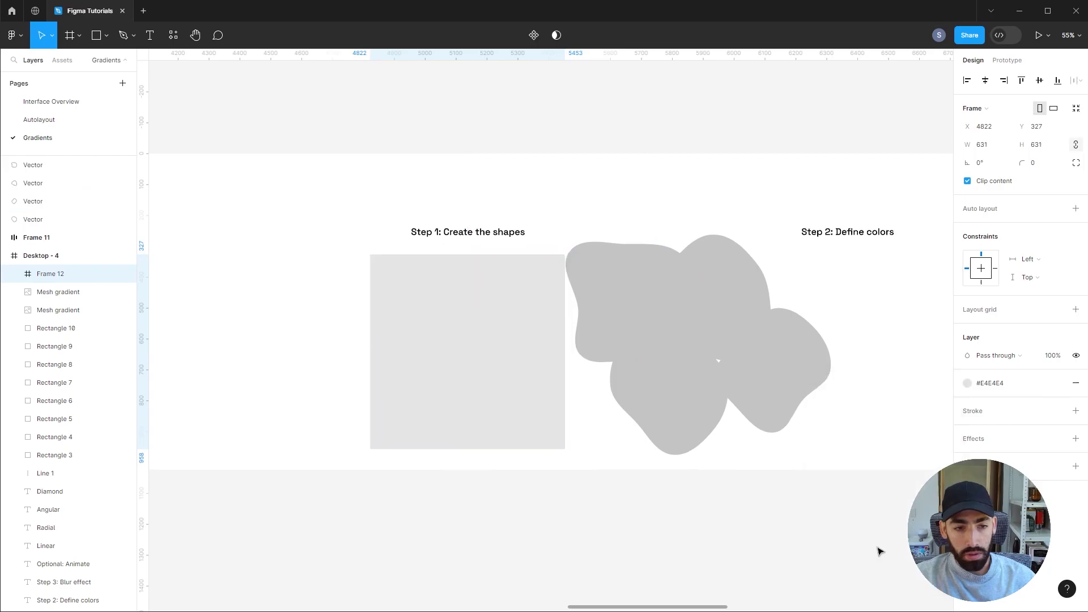
click(736, 525)
Step: Move the first blob into Frame 12 and enlarge and place the bottom blob
click(622, 244)
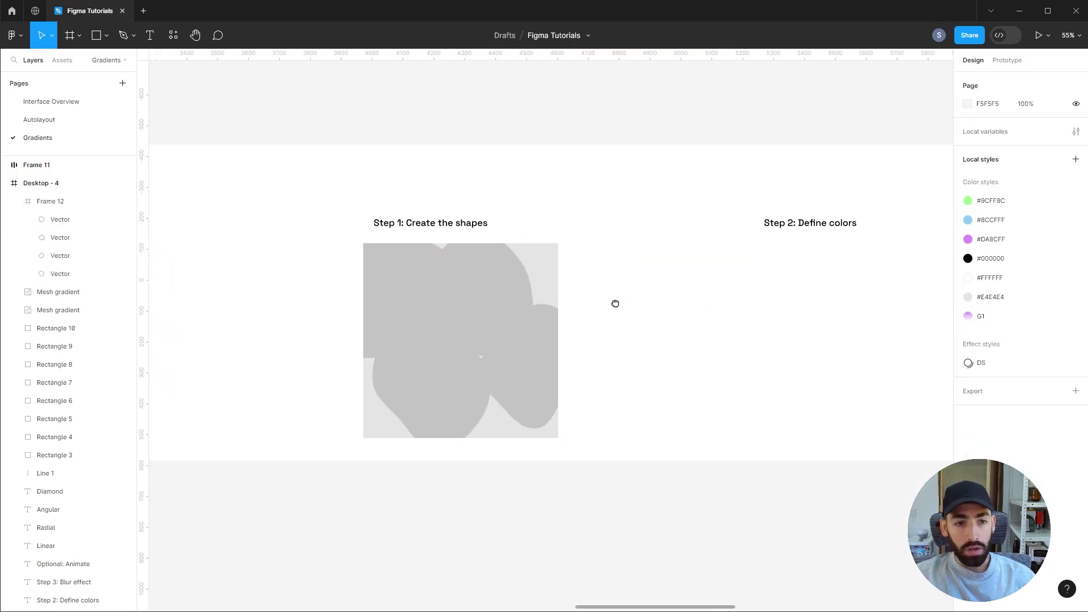
click(513, 287)
click(507, 289)
drag(507, 289, 428, 390)
click(445, 386)
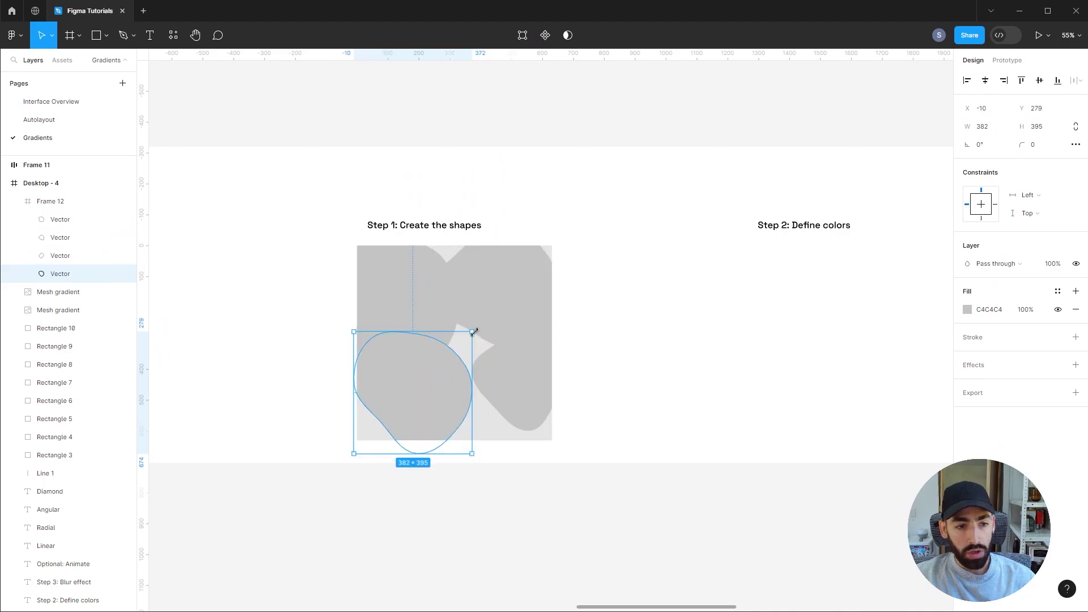
drag(474, 328, 500, 311)
drag(436, 366, 426, 374)
Step: Enlarge the third blob to about 475×513, then duplicate Frame 12 under Step 2
click(499, 380)
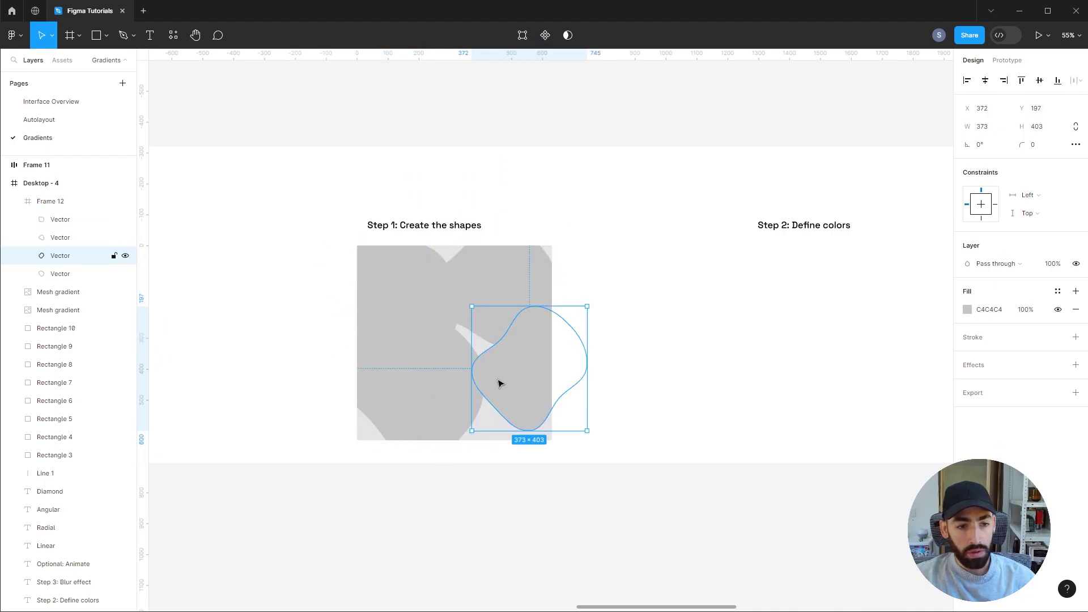
drag(471, 431, 439, 449)
drag(539, 414, 518, 400)
click(638, 346)
click(511, 297)
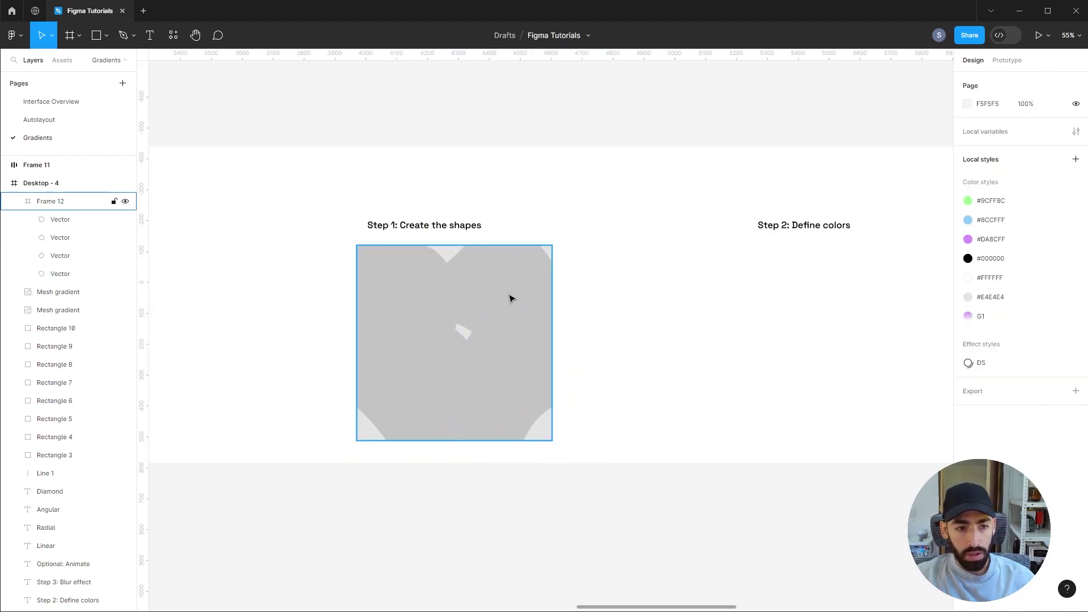
drag(437, 299, 831, 298)
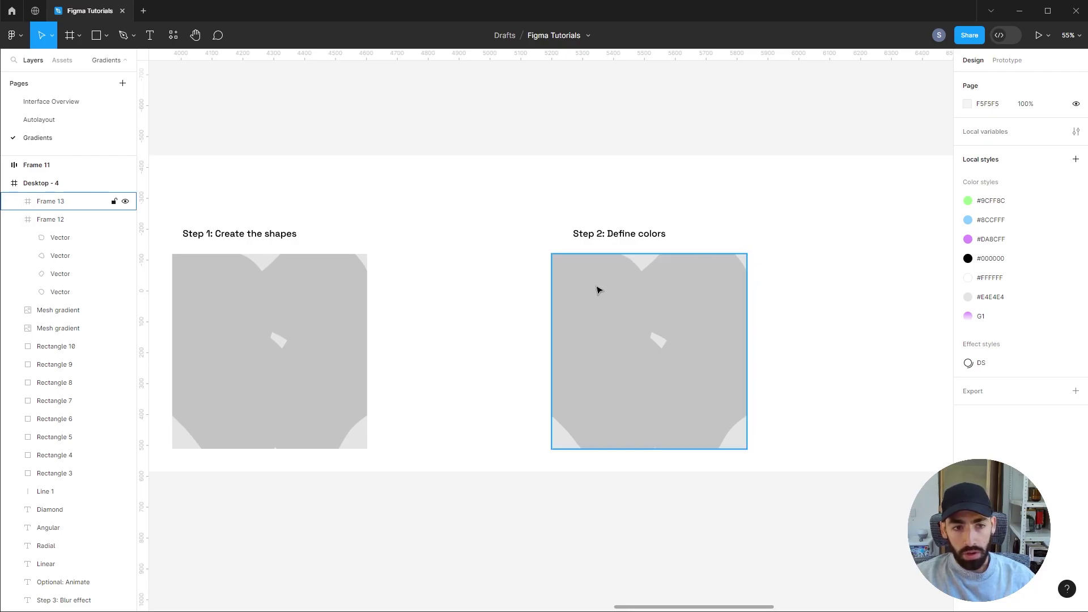
Step: Colour the copy's first blob green 9CFF8C and the second blob light blue
double_click(597, 289)
click(968, 309)
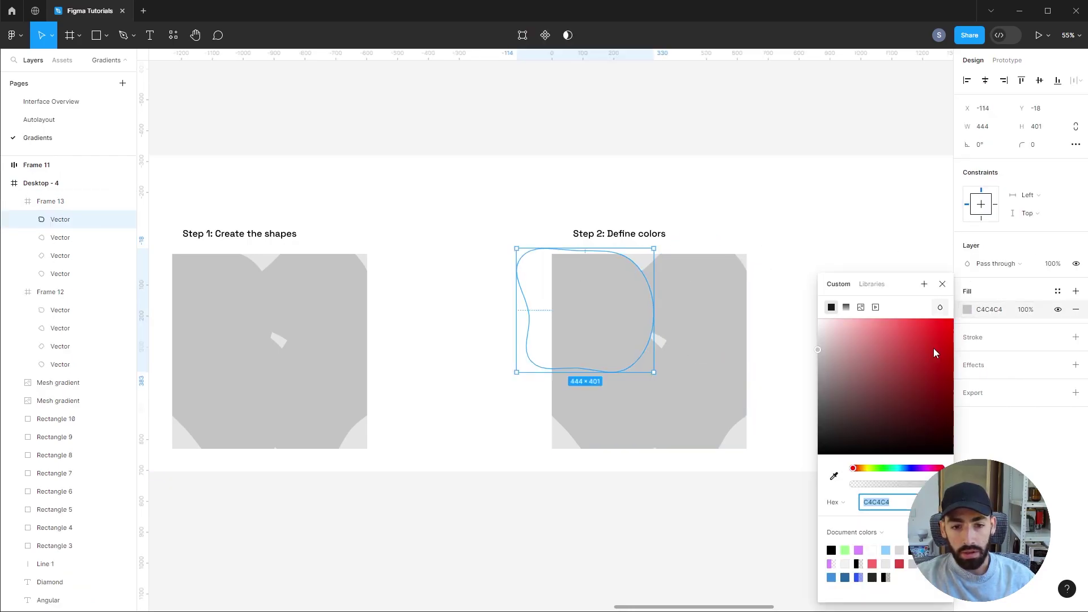
click(846, 549)
click(700, 301)
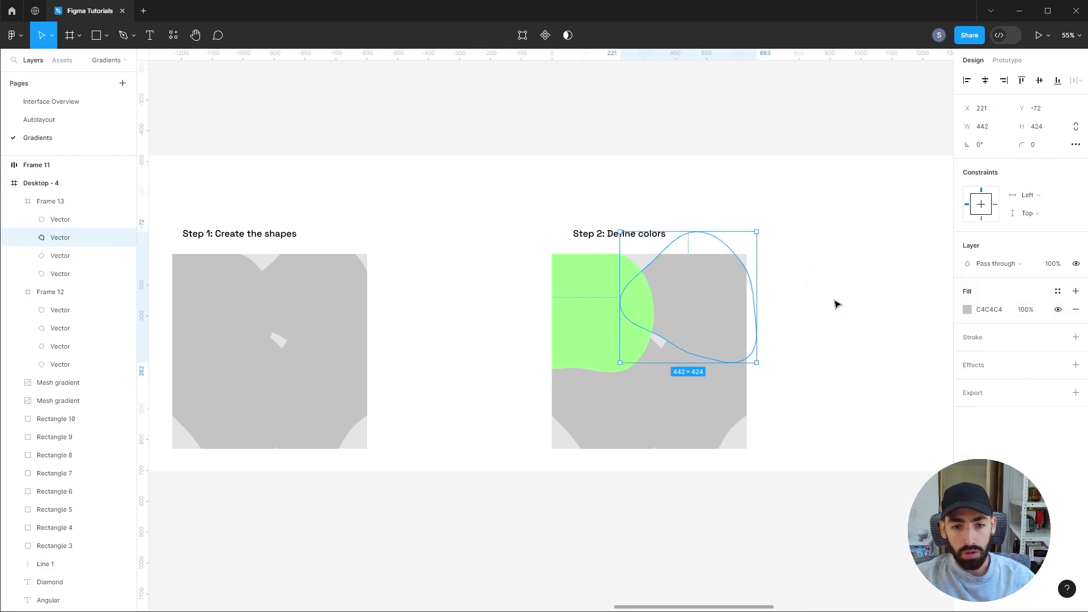
click(968, 310)
click(887, 550)
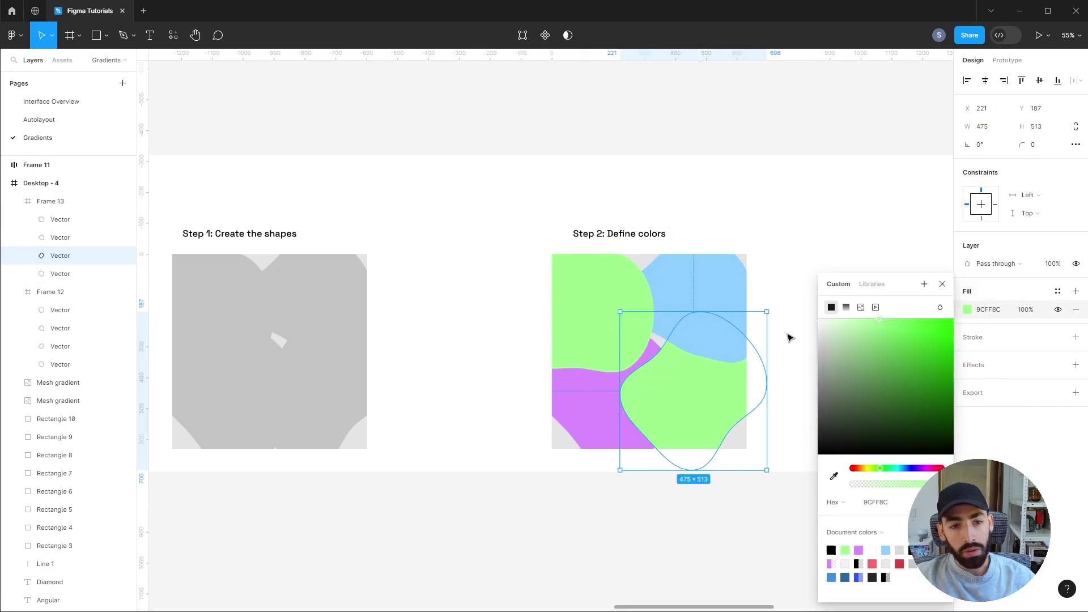
click(787, 299)
Step: Set Frame 13's background fill to blue #8CCFFF
click(647, 257)
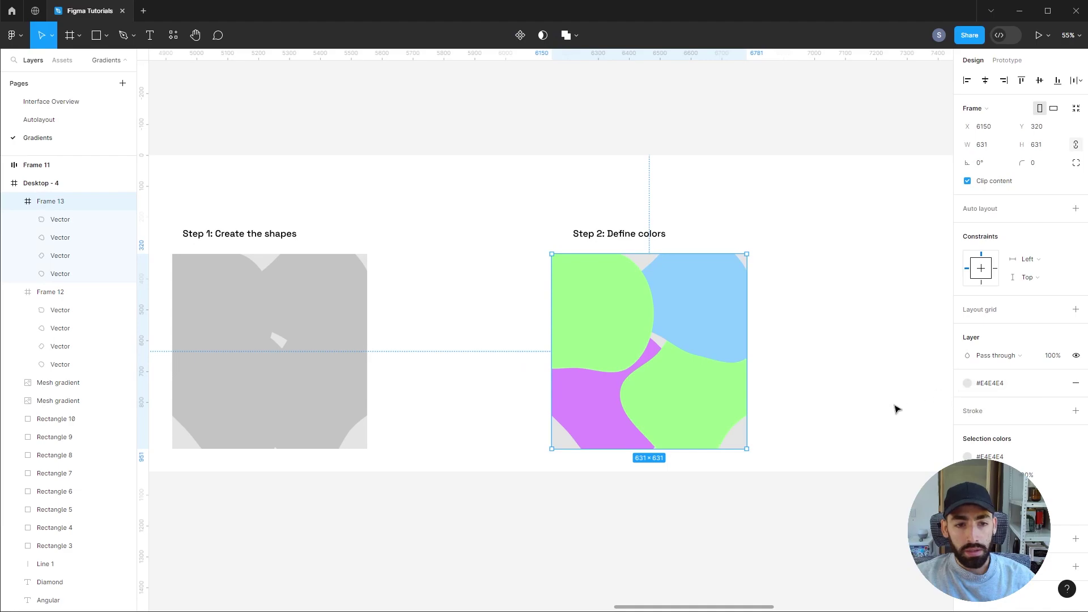
click(967, 383)
click(873, 485)
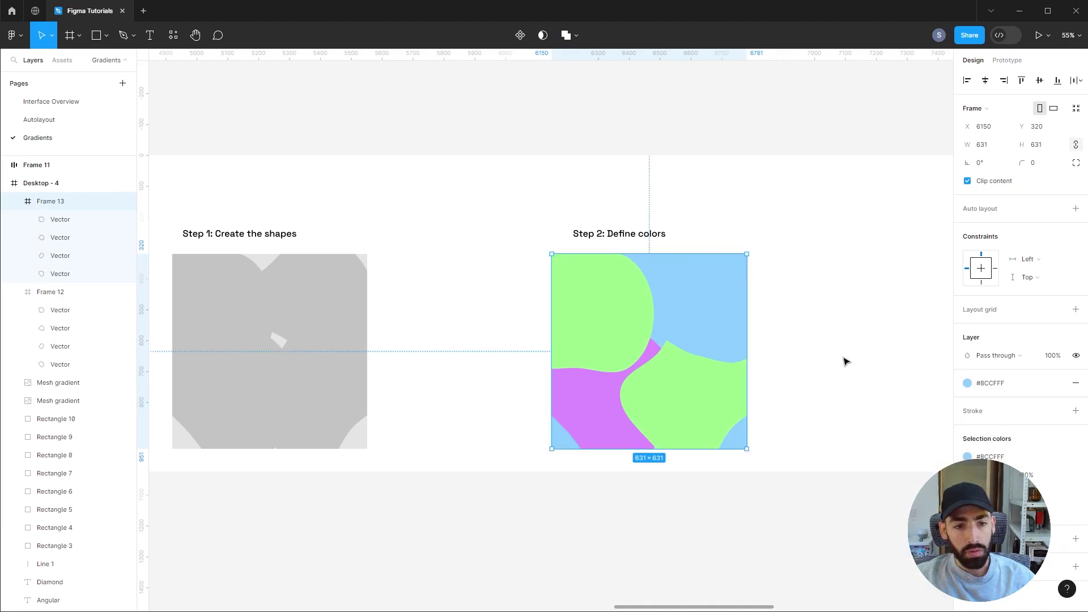
click(823, 328)
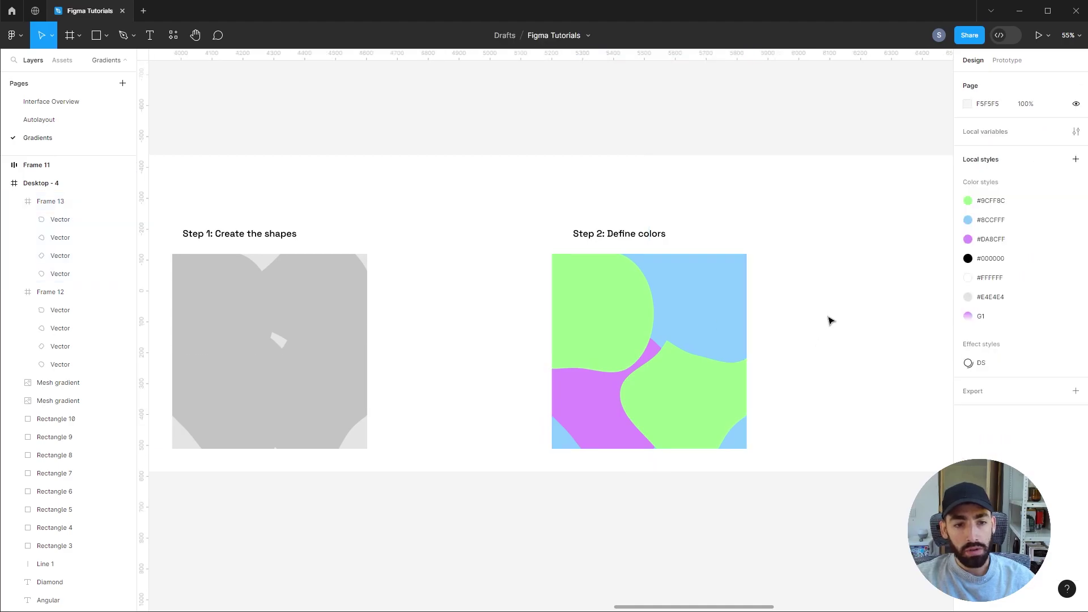
scroll(830, 321, right, 5)
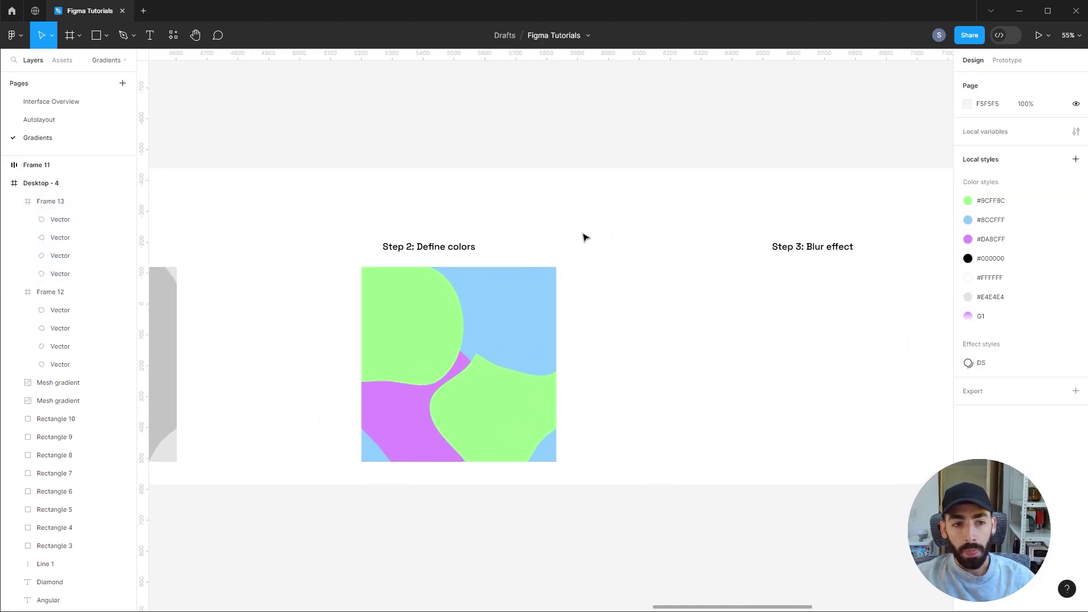
scroll(586, 237, right, 2)
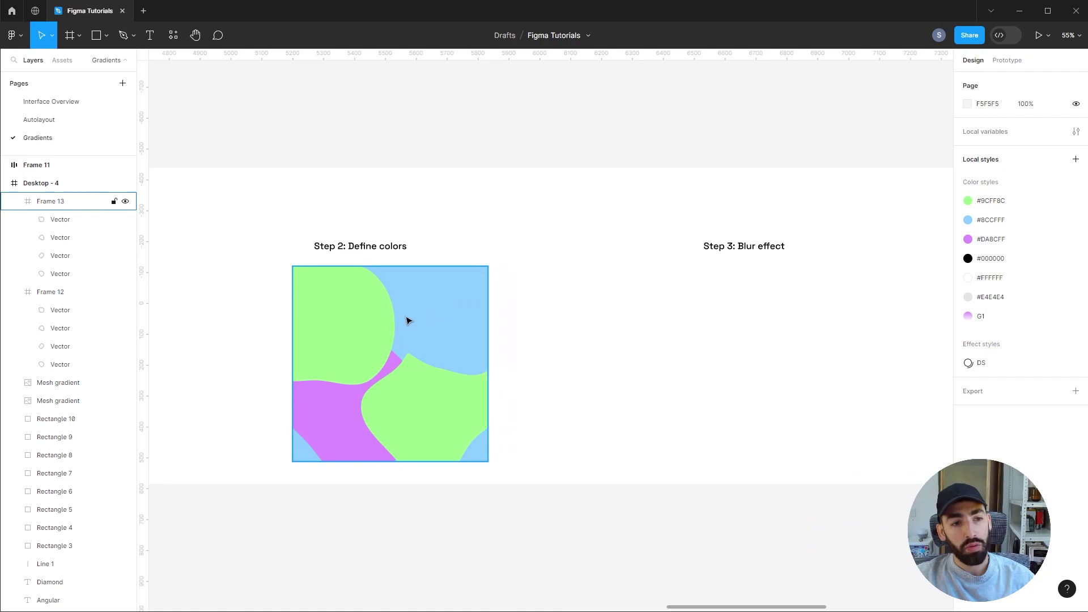
Step: Duplicate the coloured frame under Step 3 as Frame 14
drag(406, 318, 799, 345)
click(777, 182)
drag(777, 182, 698, 169)
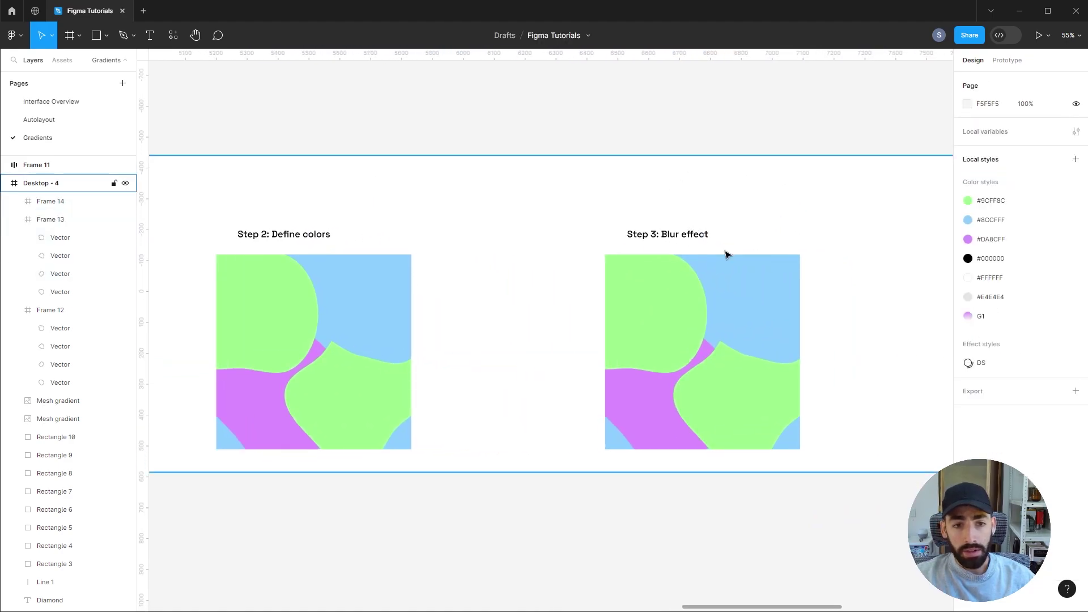
scroll(714, 249, up, 2)
scroll(787, 197, right, 2)
scroll(787, 196, down, 1)
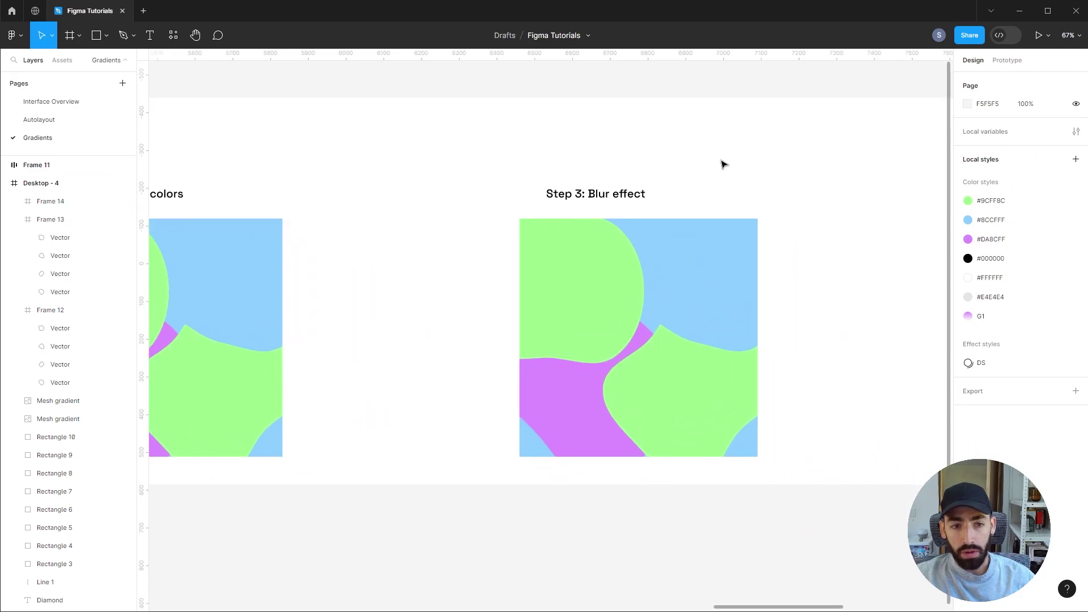
Step: Add a layer blur to Frame 14's four blobs and raise its strength
ctrl+click(598, 280)
ctrl+shift+click(720, 287)
ctrl+shift+click(730, 381)
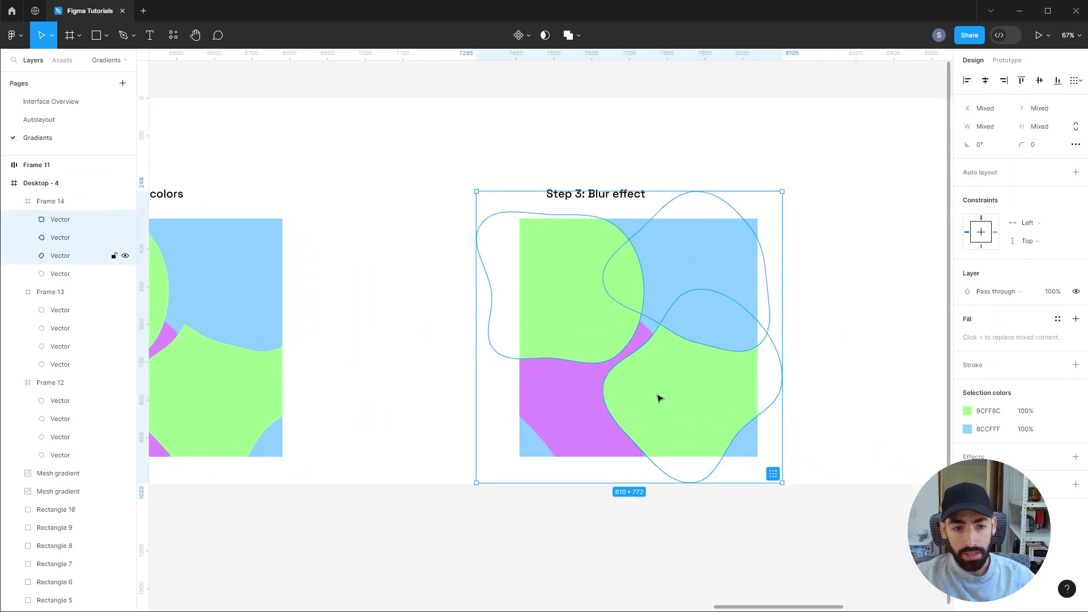
ctrl+shift+click(585, 396)
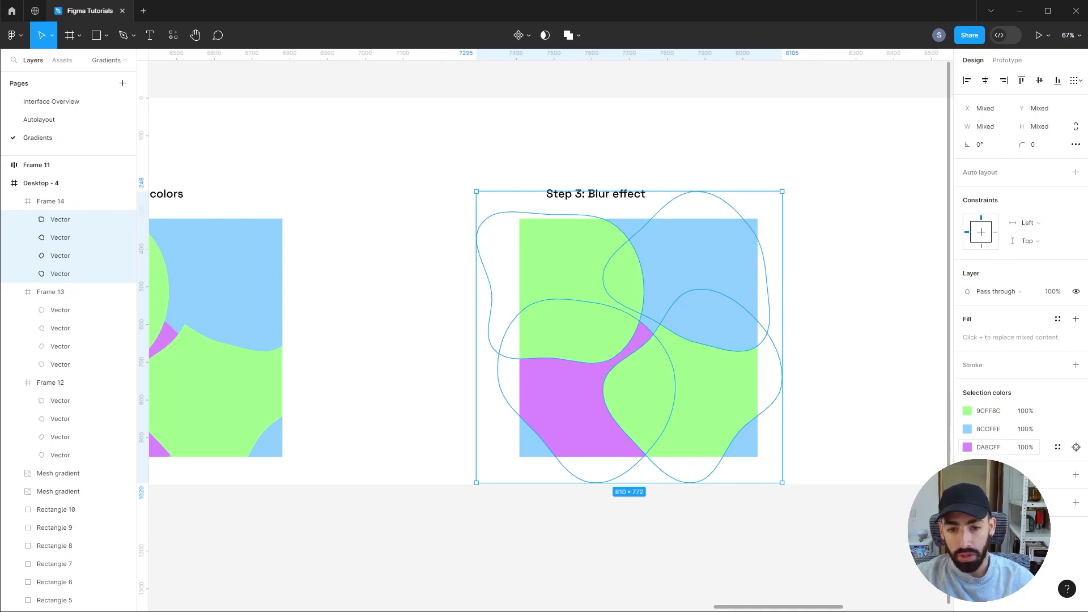
click(1075, 475)
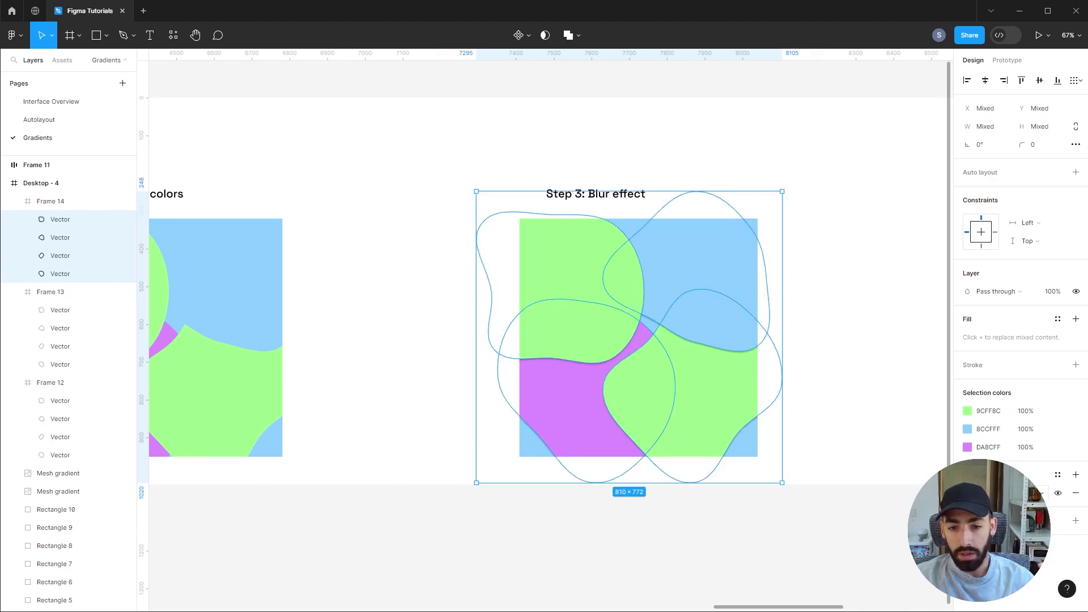
click(1040, 493)
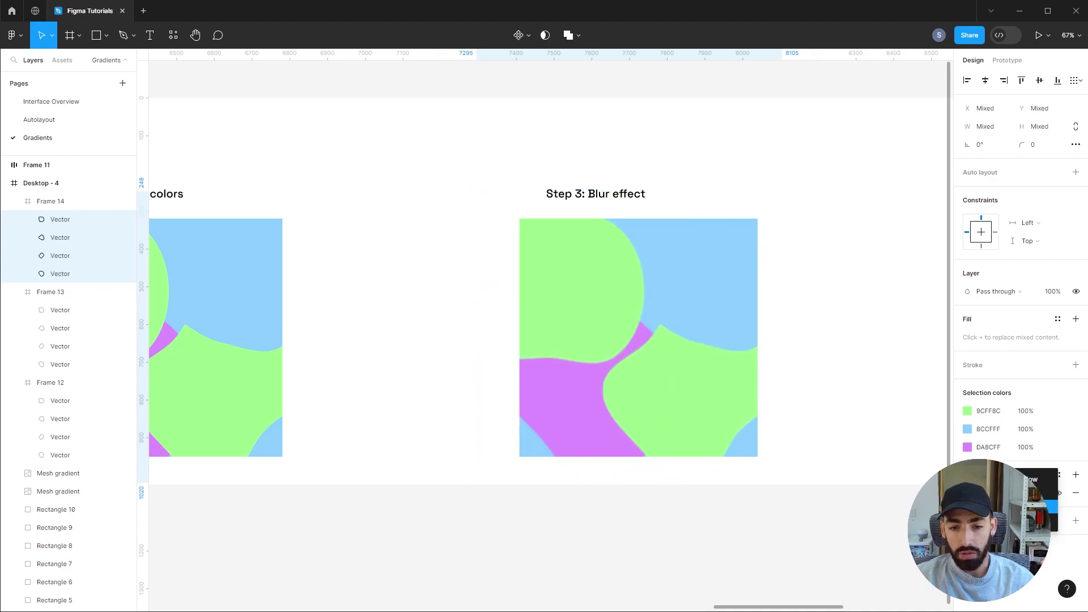
key(Escape)
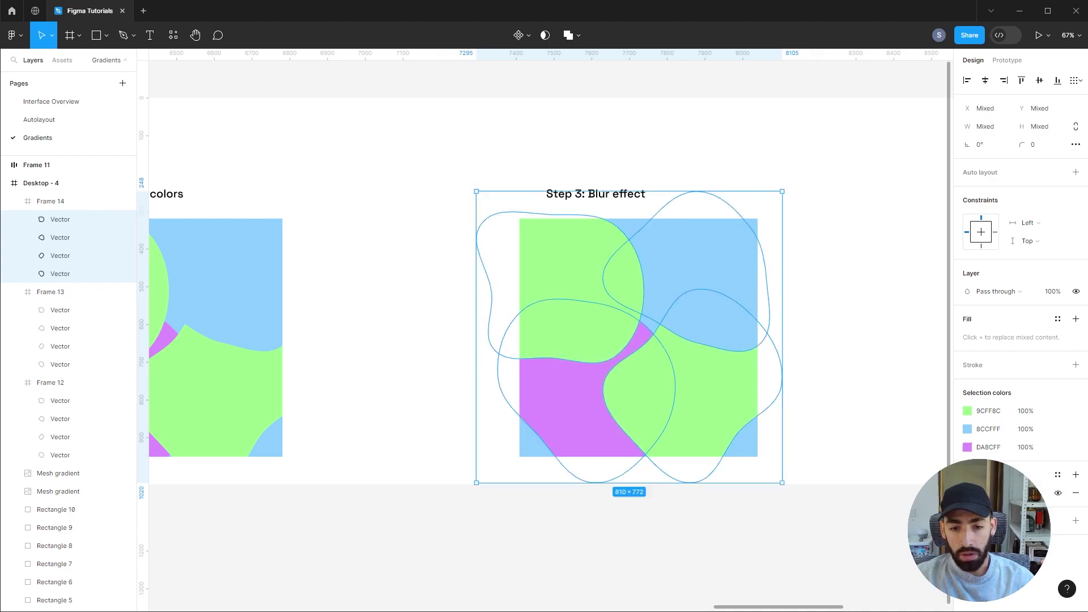
click(967, 493)
key(Up)
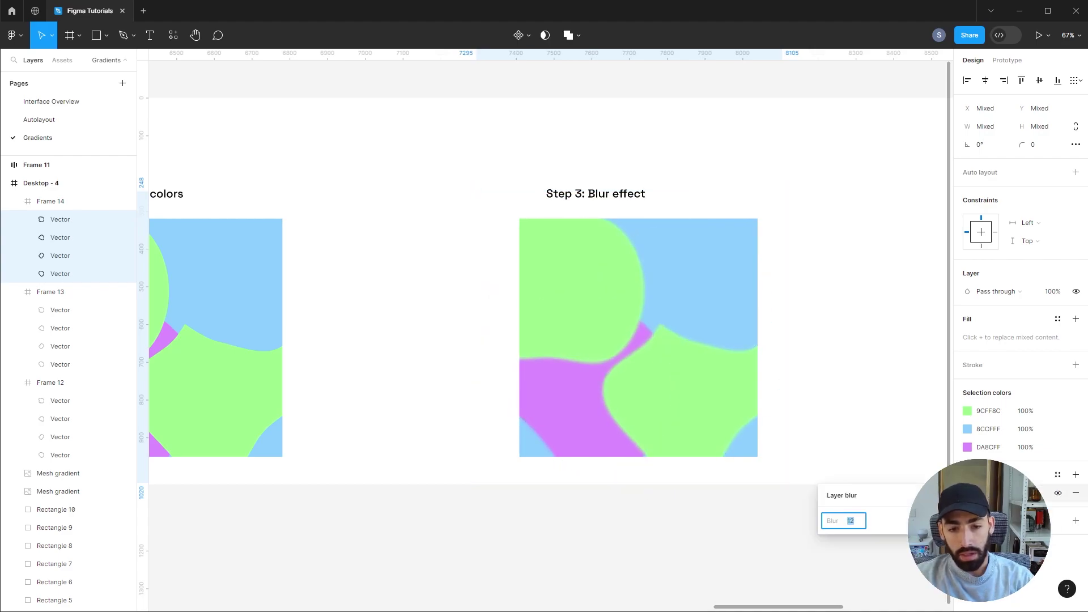
key(Up)
key(Up)
key(Up)
key(Up)
key(Up)
key(Up)
key(Up)
key(Up)
key(Up)
key(Up)
key(Up)
key(Up)
key(Up)
key(Up)
key(Up)
key(Up)
key(Up)
key(Up)
key(Up)
key(Up)
key(Up)
key(Up)
key(Up)
key(Up)
key(Up)
key(Up)
key(Up)
key(Up)
key(Up)
key(Up)
key(Up)
key(Up)
key(Up)
key(Up)
key(Up)
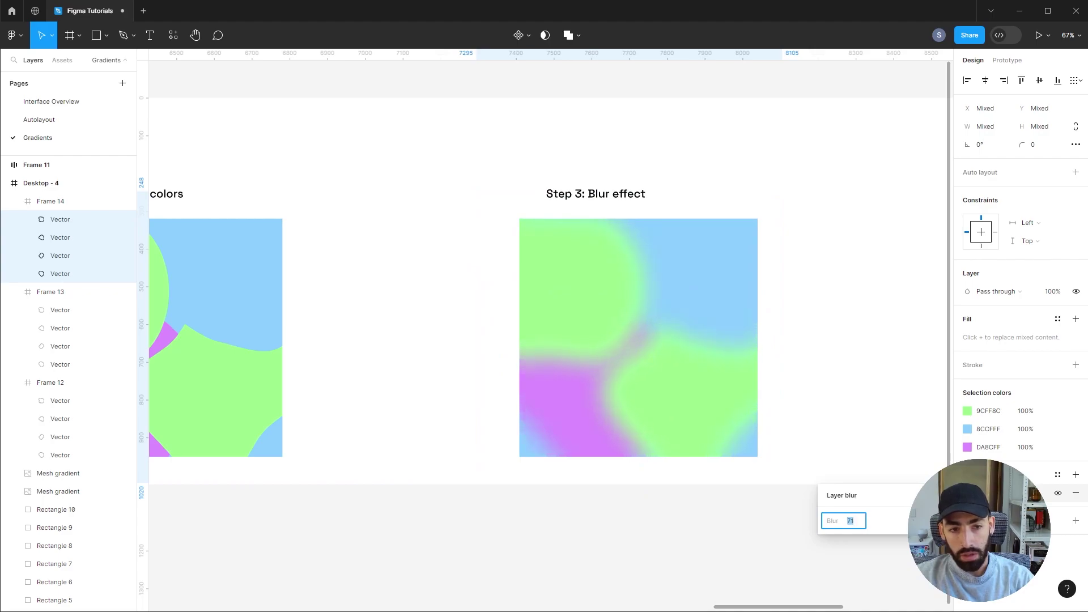
key(Up)
key(Up)
key(Up)
key(Up)
key(Up)
key(Up)
key(Up)
key(Up)
key(Up)
key(Up)
key(Up)
key(Up)
key(Up)
key(Up)
key(Up)
key(Up)
key(Up)
key(Up)
key(Up)
key(Up)
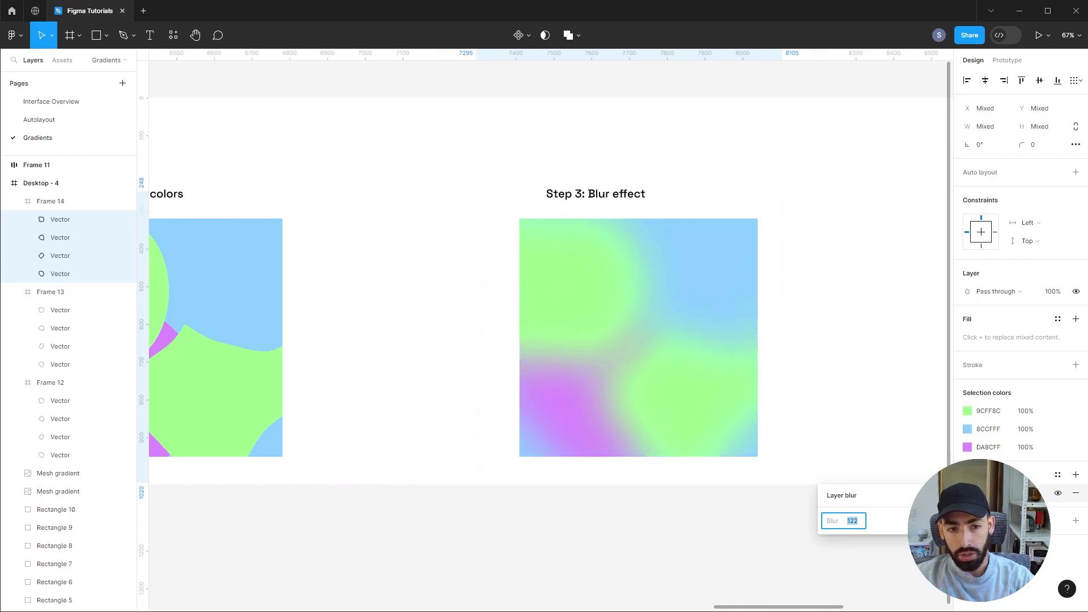
Step: Set the blur to 150 and resize the purple blob in the Step 3 frame
text(15)
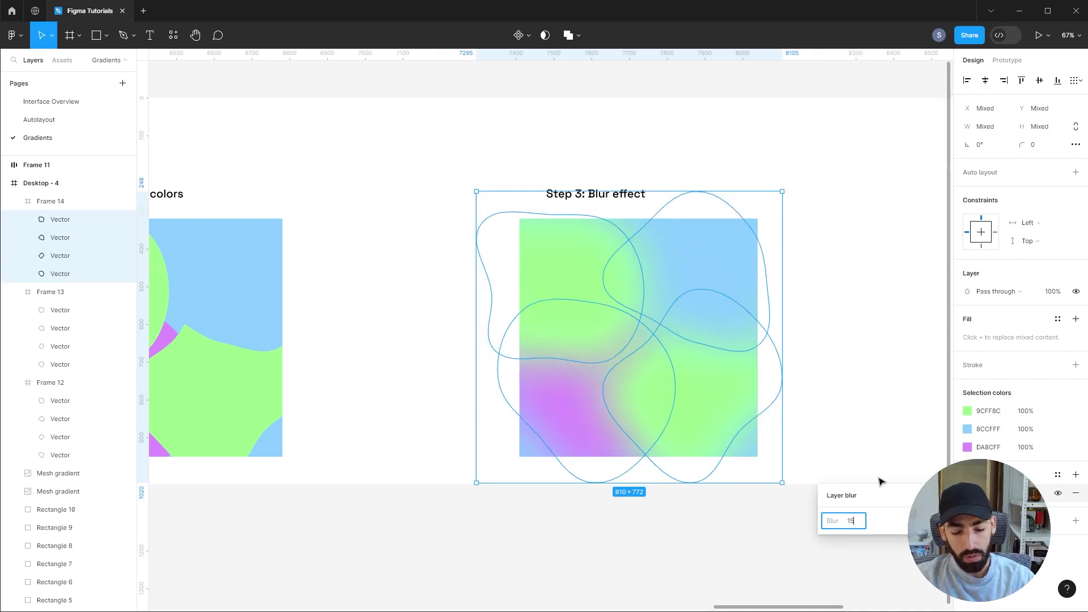
text(0)
click(461, 502)
drag(461, 503, 471, 503)
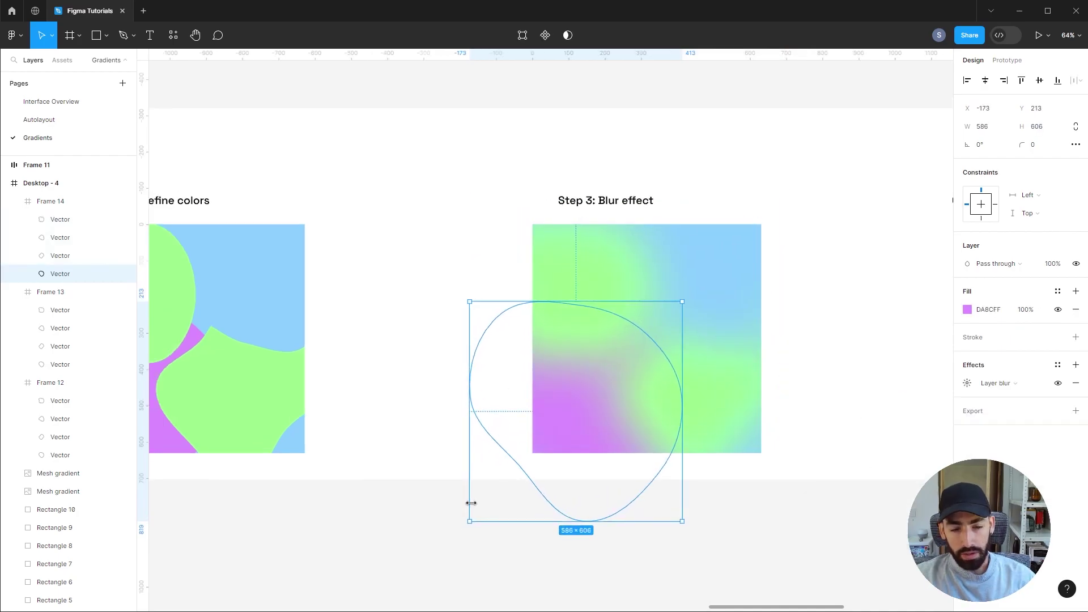
click(814, 303)
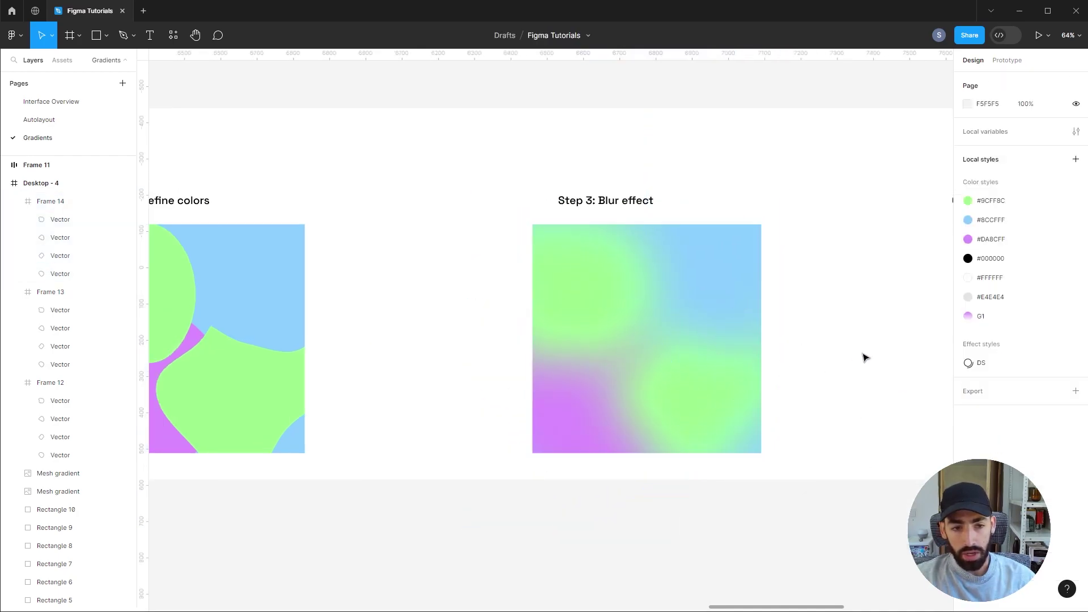
Step: Enlarge the green blob toward the lower right and stretch the blue blob leftward
click(741, 415)
drag(782, 477, 855, 515)
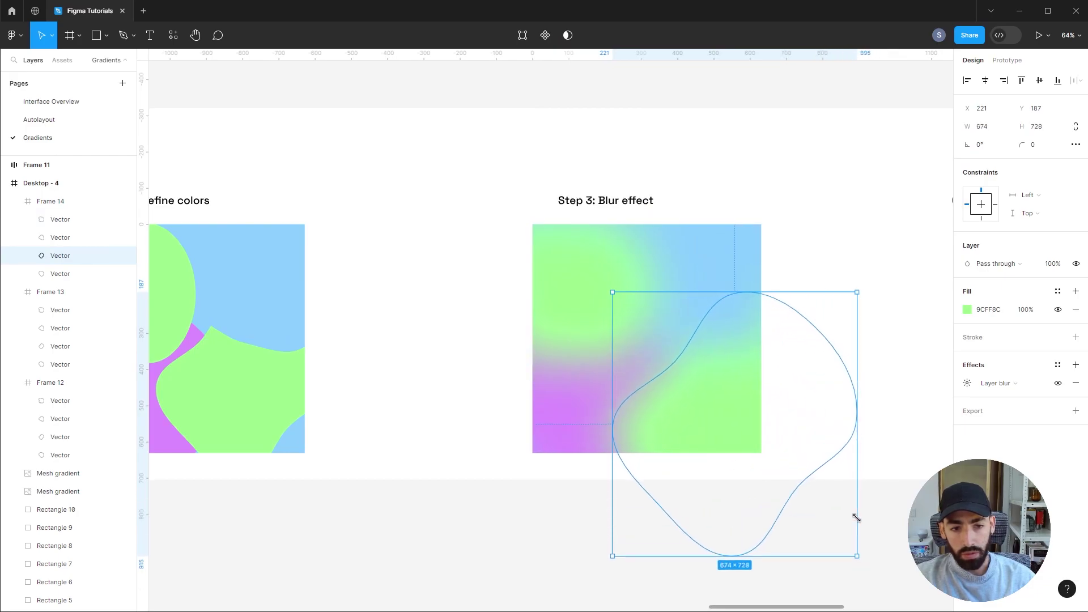
click(890, 249)
click(680, 290)
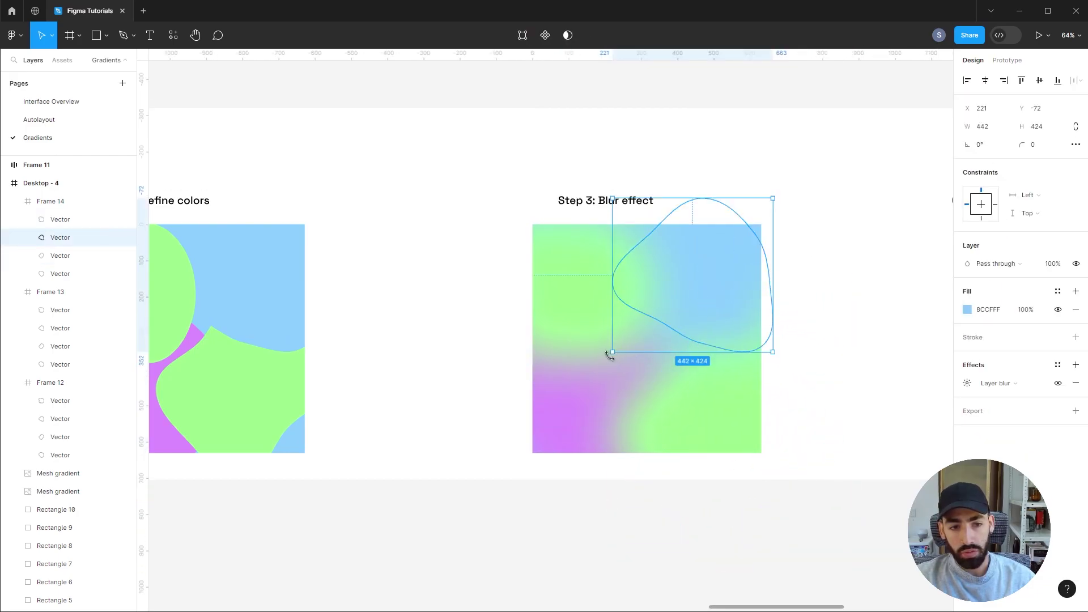
drag(612, 354, 589, 367)
click(851, 224)
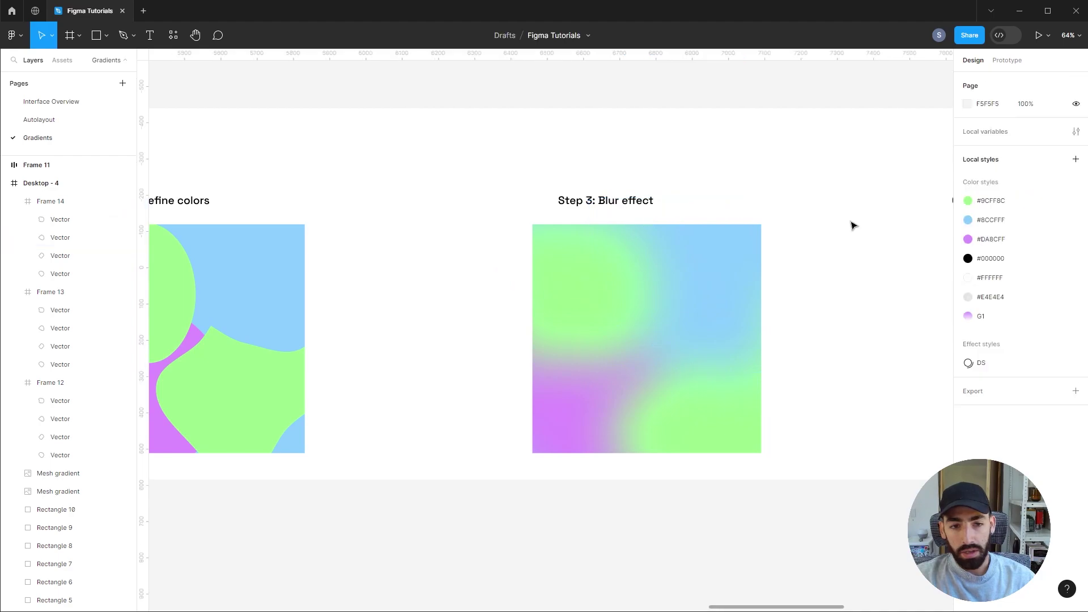
scroll(850, 262, down, 2)
drag(850, 262, 701, 291)
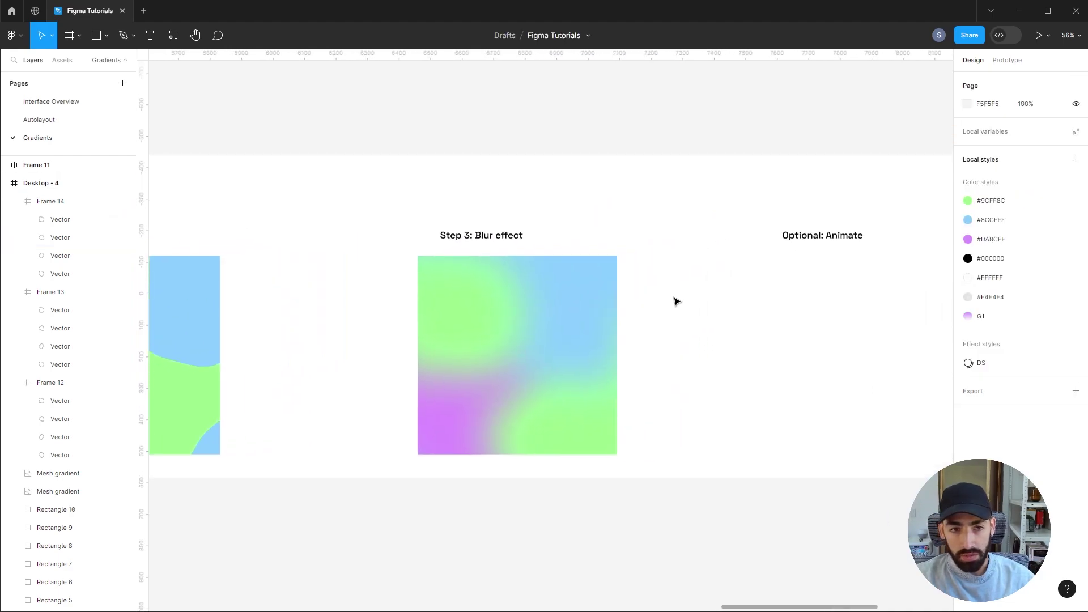
scroll(656, 236, right, 5)
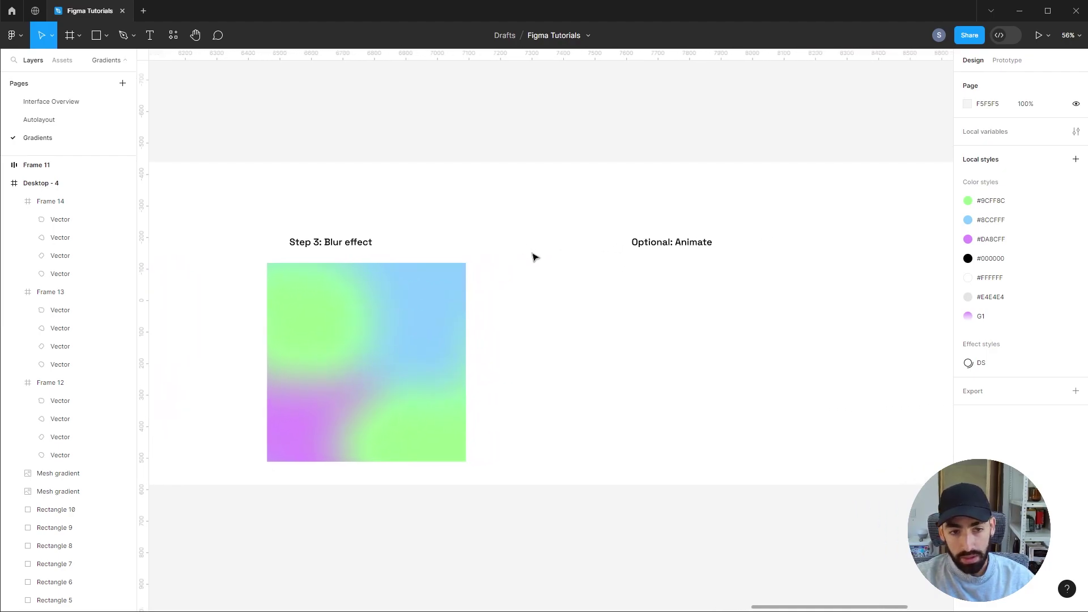
Step: Move the Optional: Animate title down below the Step 3 section
drag(543, 288, 658, 121)
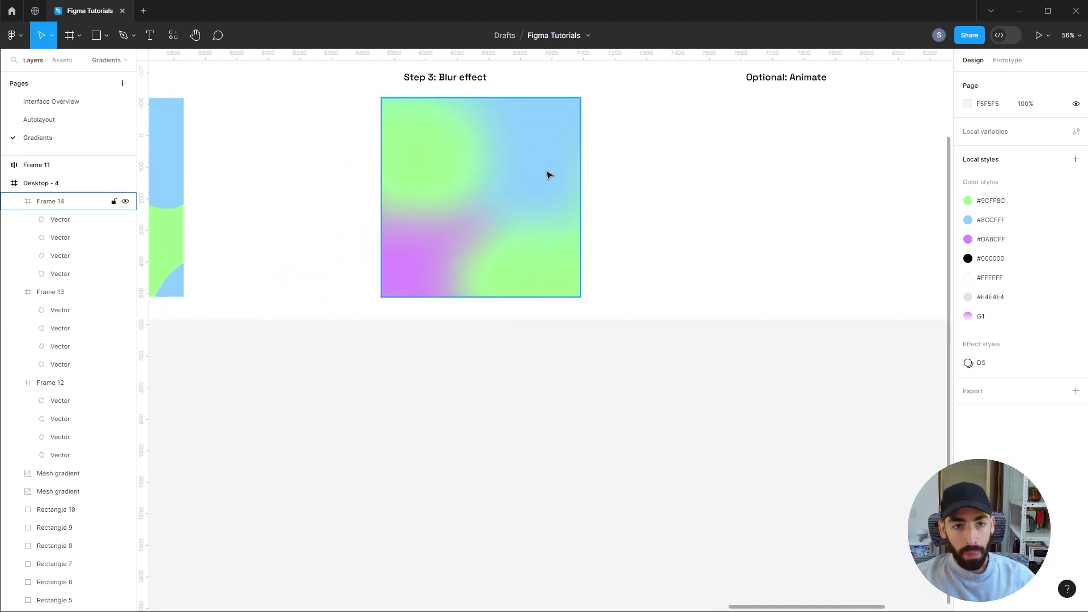
drag(621, 153, 635, 230)
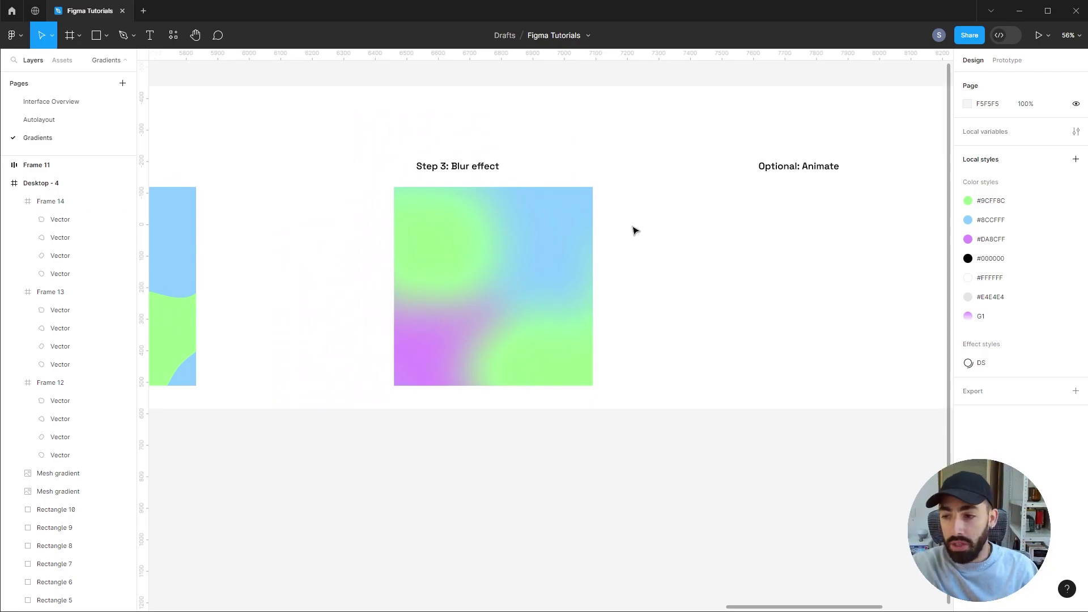
scroll(658, 306, down, 3)
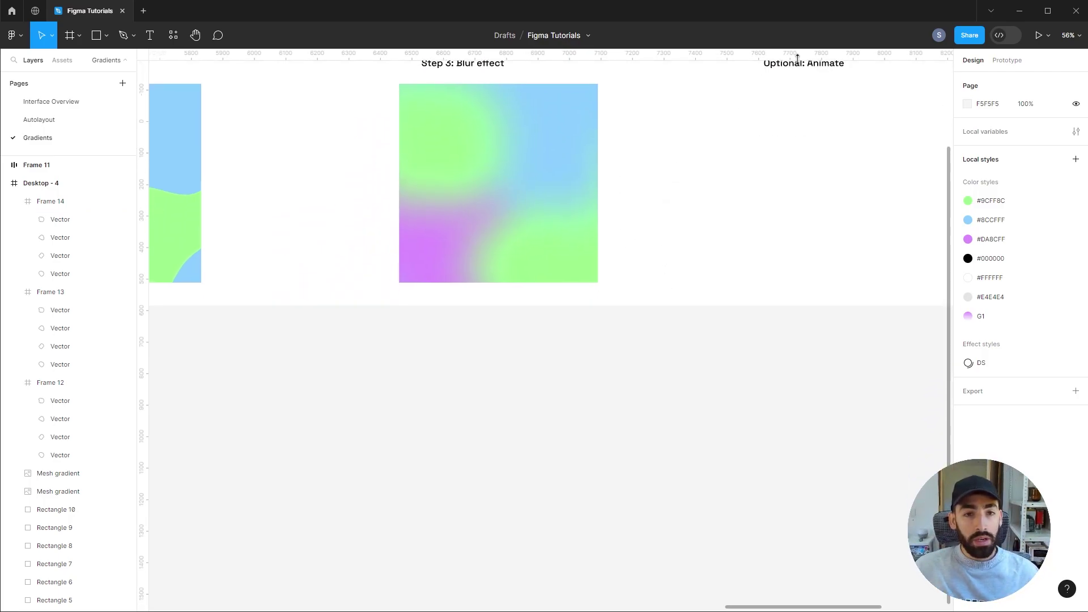
drag(799, 69, 436, 408)
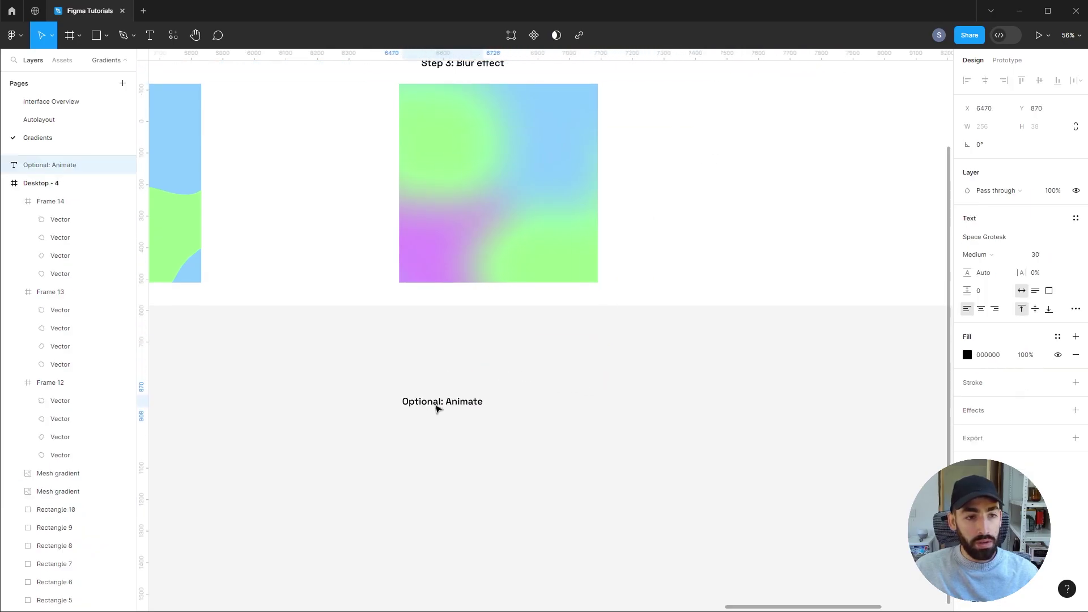
Step: Duplicate the blurred gradient frame under the Optional: Animate title
click(515, 165)
drag(515, 165, 512, 503)
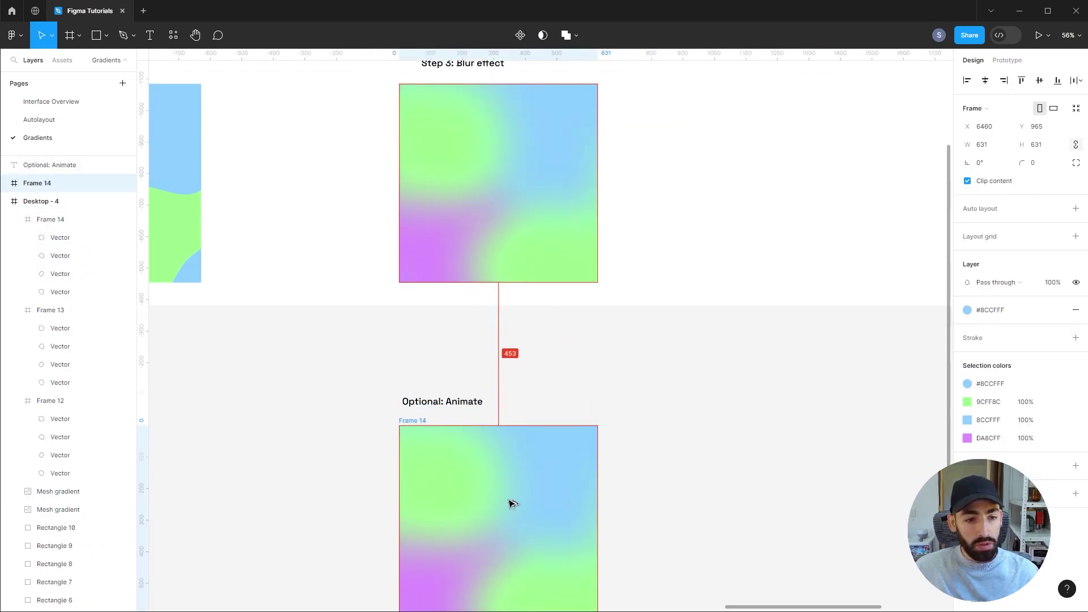
click(656, 418)
scroll(680, 331, down, 4)
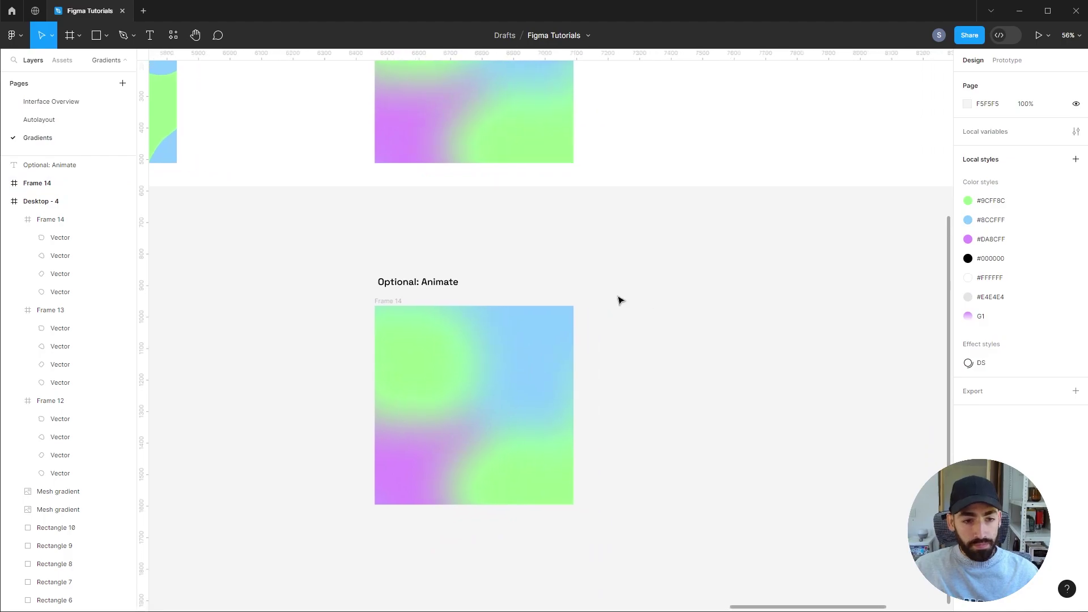
Step: Duplicate the copied gradient to its right as Frame 15
drag(647, 411, 523, 381)
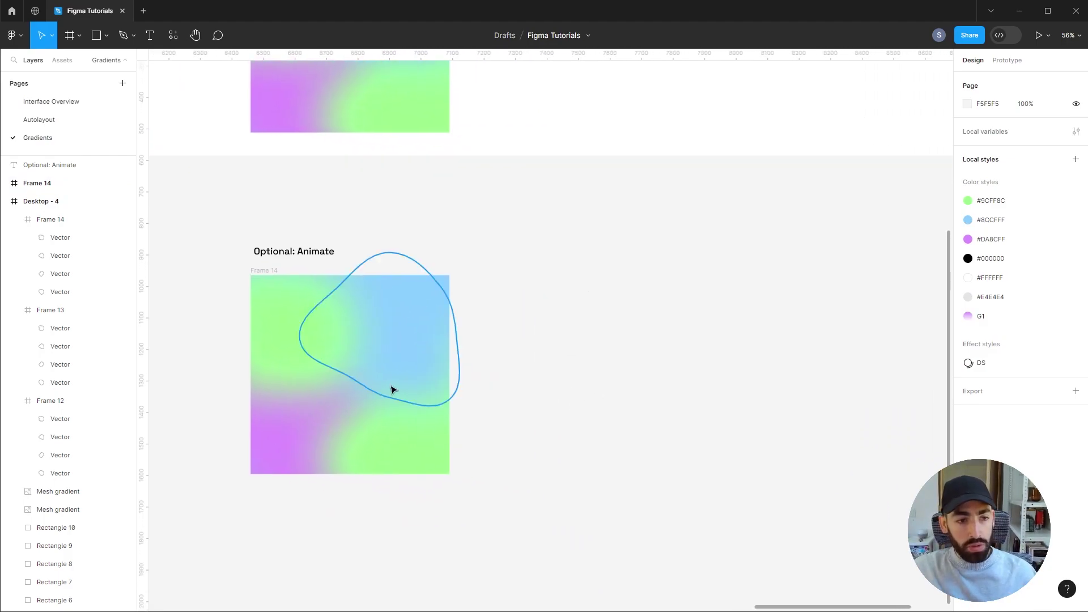
click(269, 273)
alt+drag(269, 272, 505, 270)
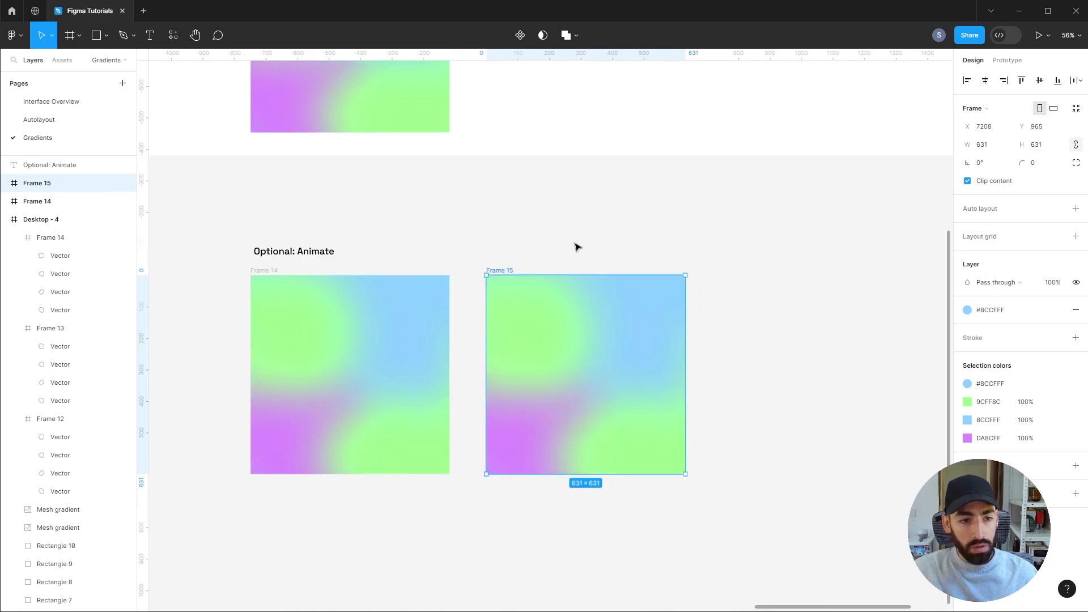
click(605, 228)
scroll(533, 323, up, 3)
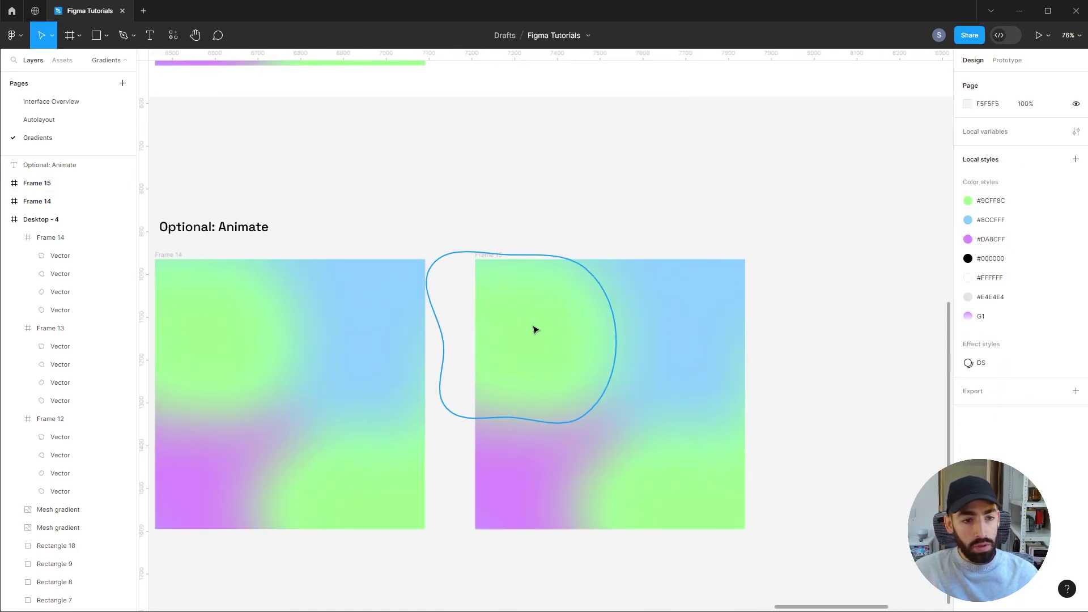
Step: Rearrange Frame 15's green, blue and purple blobs, cutting and pasting a stray green blob back inside
click(585, 324)
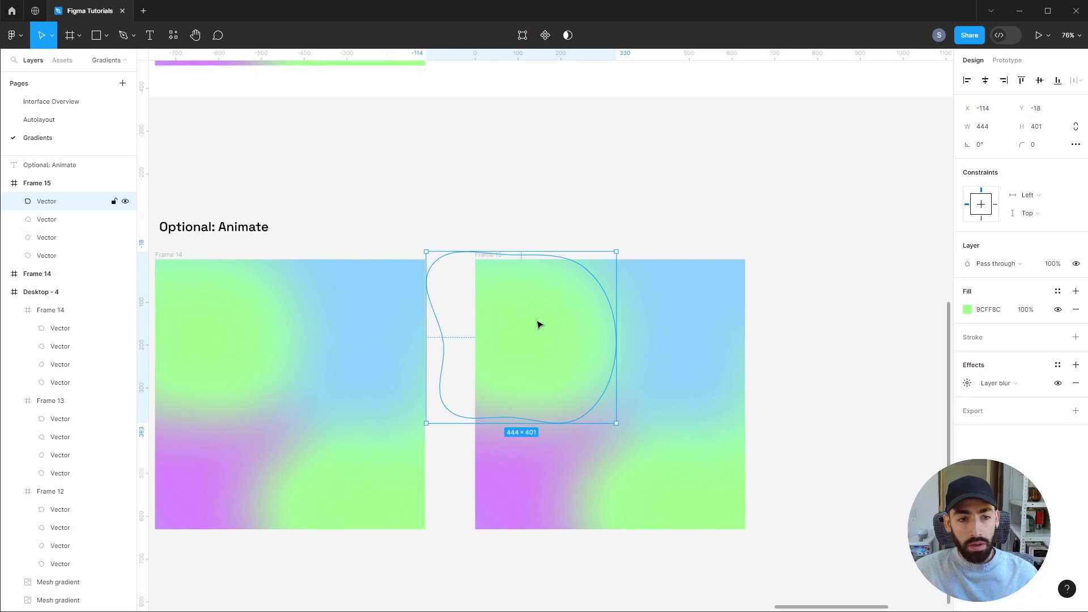
drag(539, 325, 605, 297)
click(719, 347)
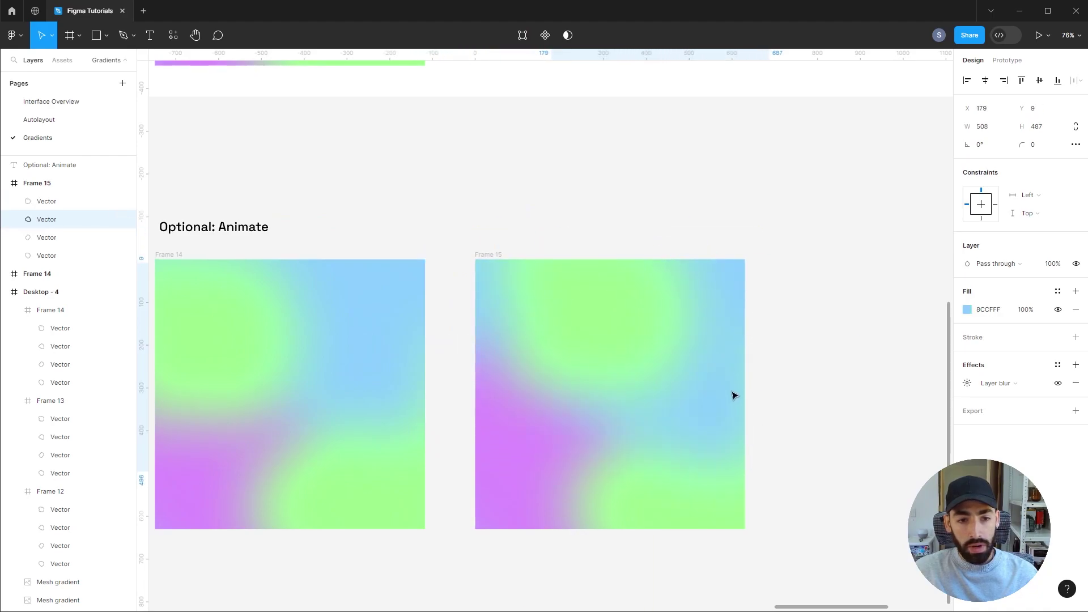
drag(644, 505, 589, 537)
drag(495, 432, 488, 372)
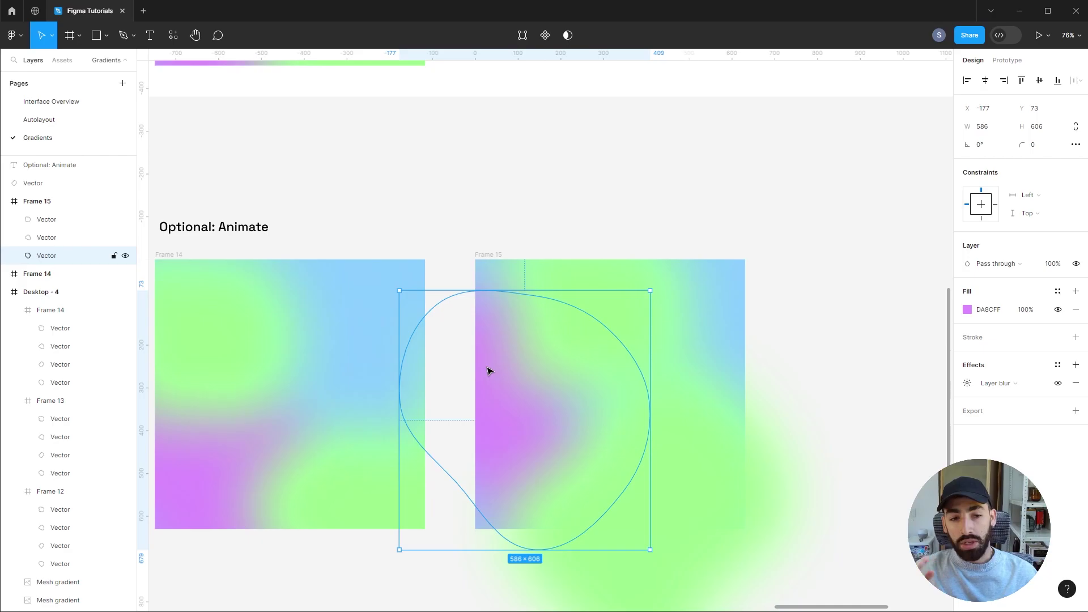
click(750, 420)
click(856, 401)
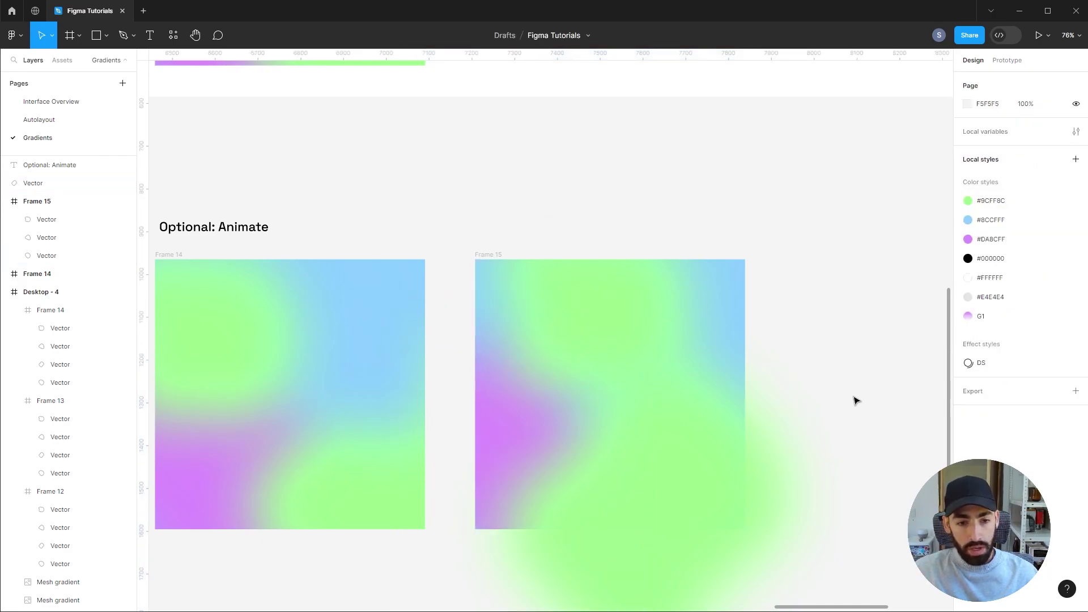
click(711, 500)
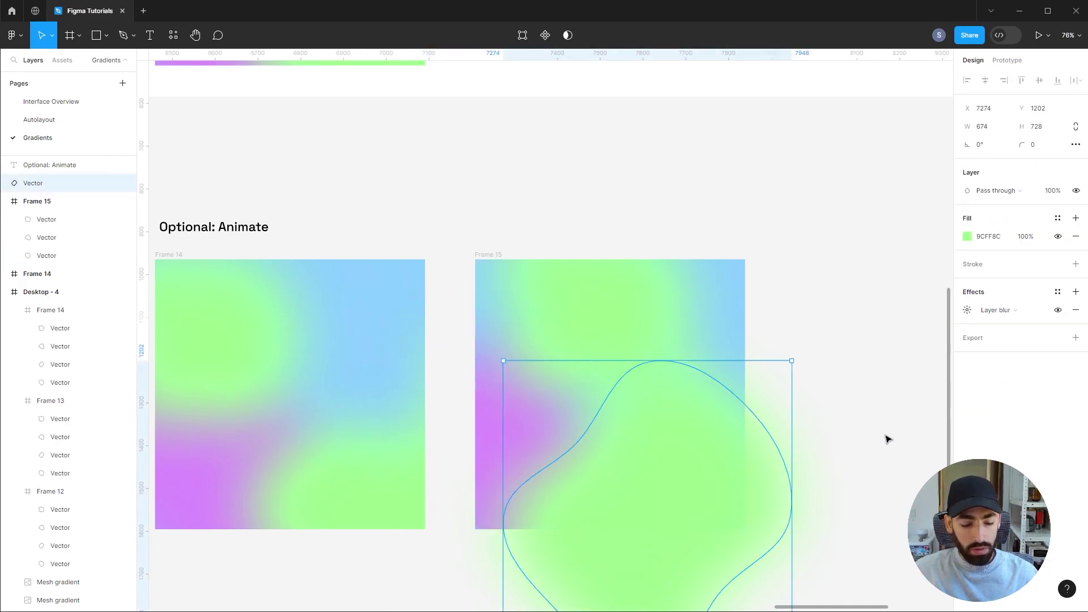
key(ctrl+x)
click(486, 254)
key(ctrl+v)
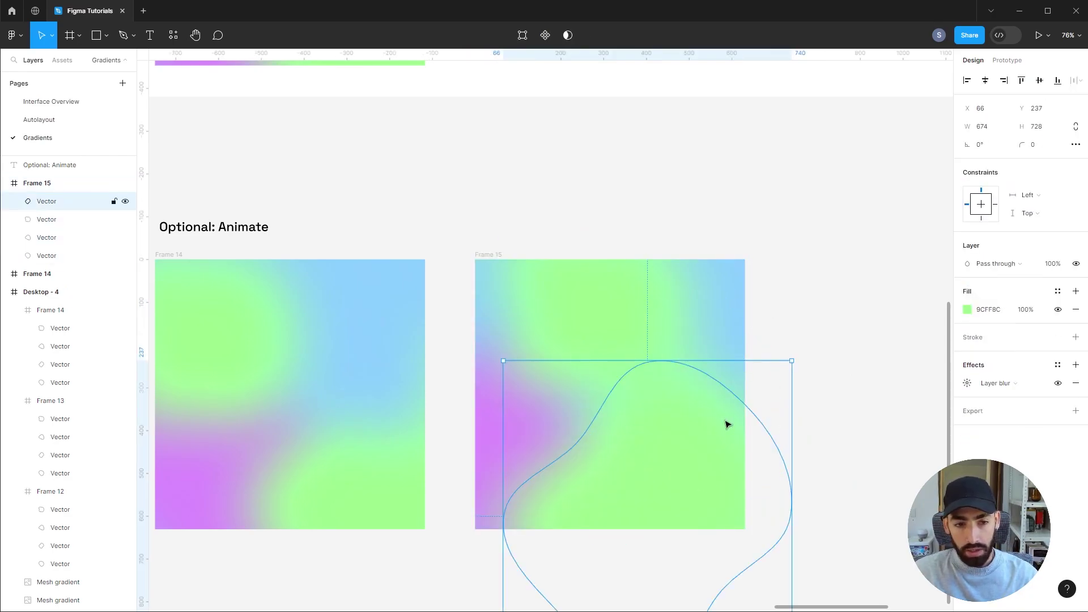
click(527, 213)
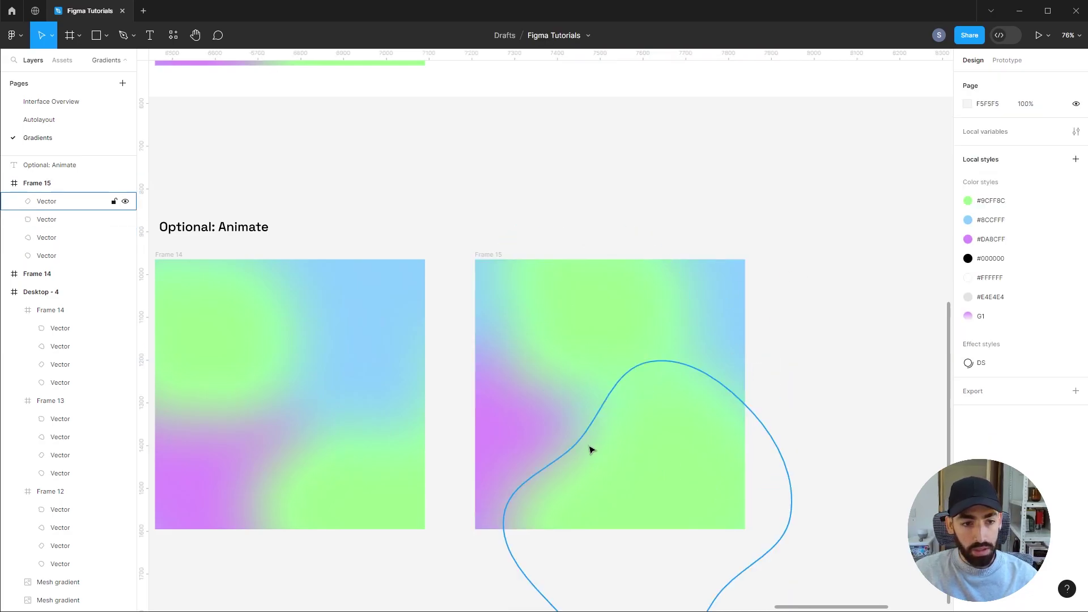
Step: Fine-tune Frame 15: purple blob up-left, small green blob up-right, large green blob down-left
drag(522, 423, 508, 401)
click(659, 315)
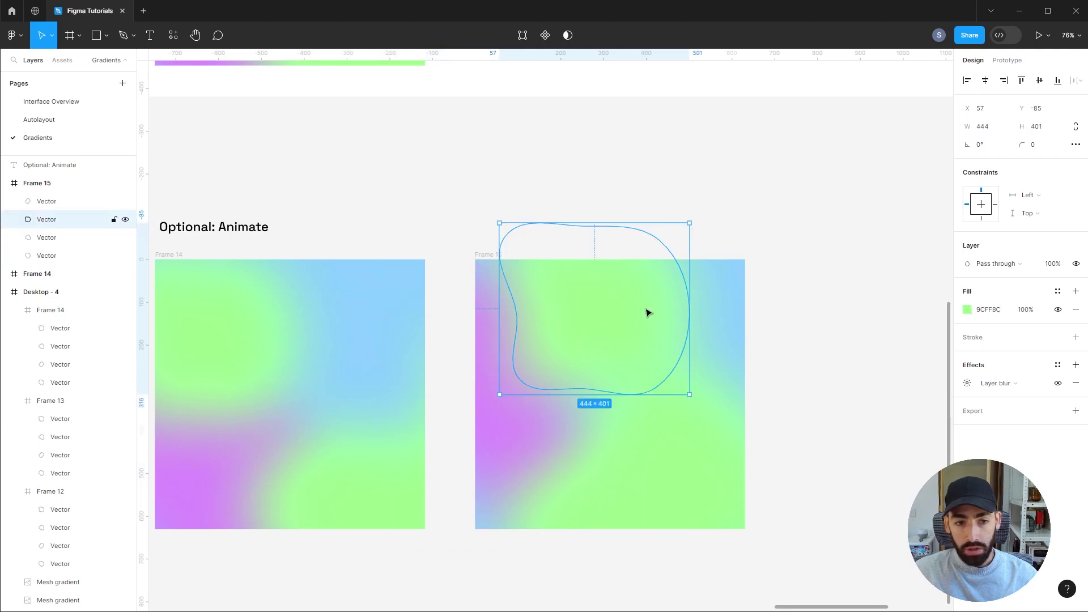
drag(649, 313, 665, 292)
drag(663, 431, 632, 484)
click(697, 419)
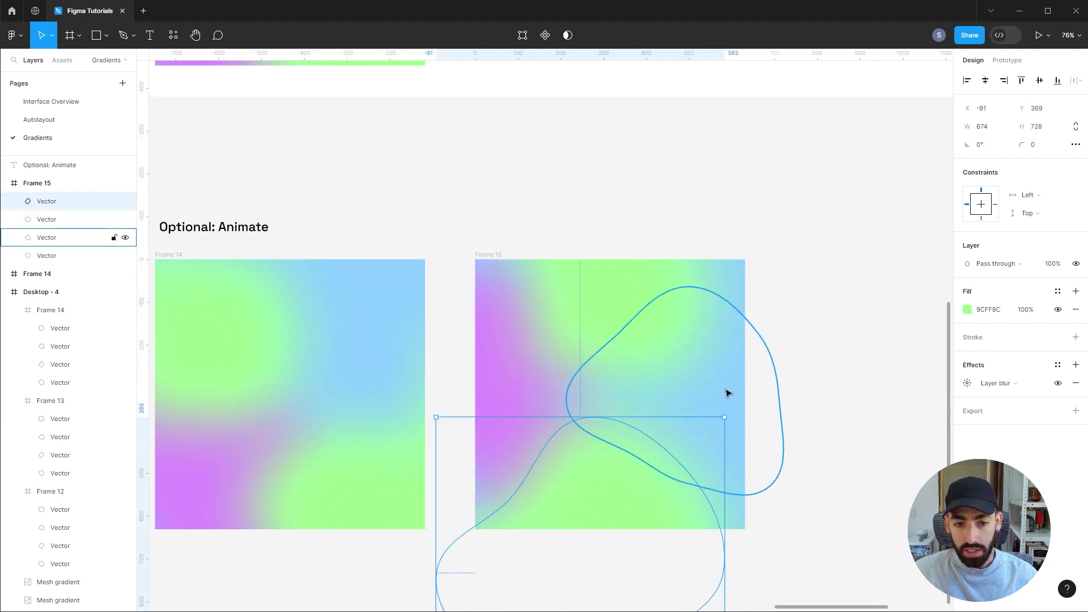
click(618, 181)
scroll(613, 175, down, 3)
Step: Duplicate Frame 15 to its right as Frame 16
scroll(607, 177, right, 2)
click(475, 250)
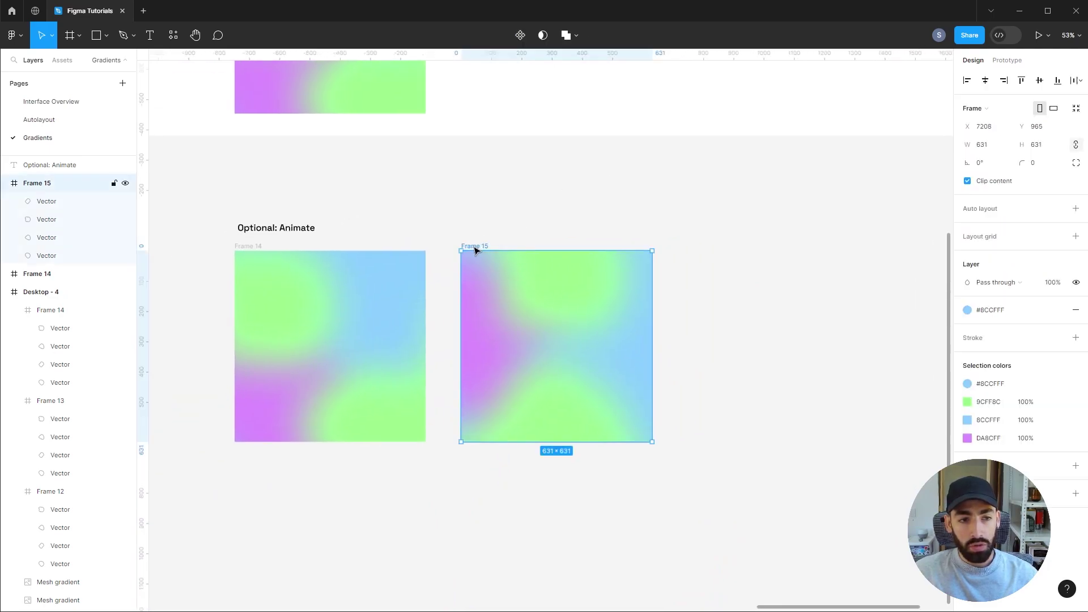
drag(475, 249, 716, 249)
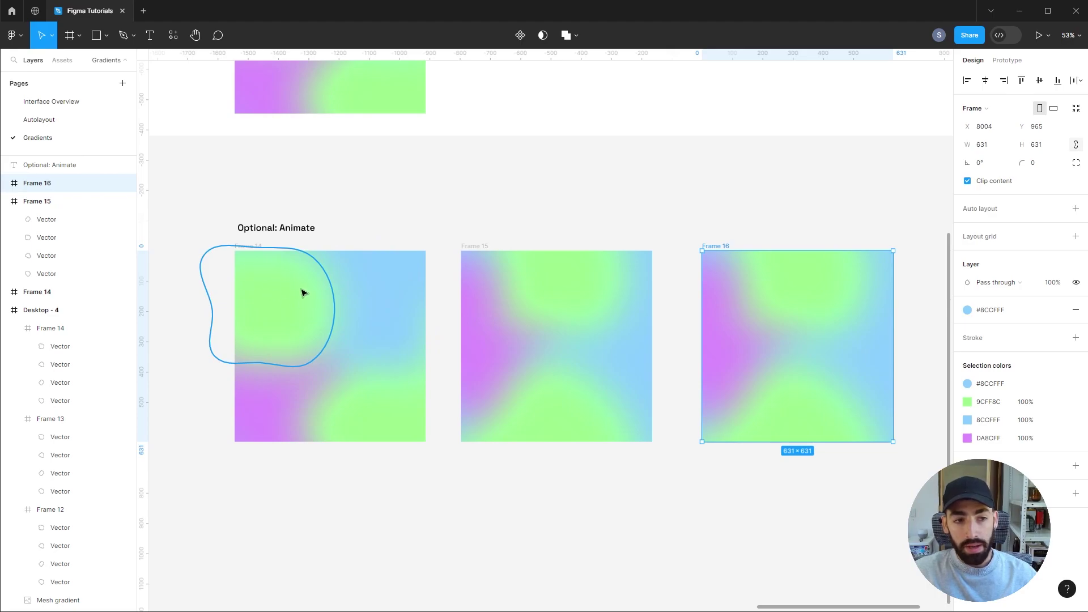
scroll(476, 221, right, 5)
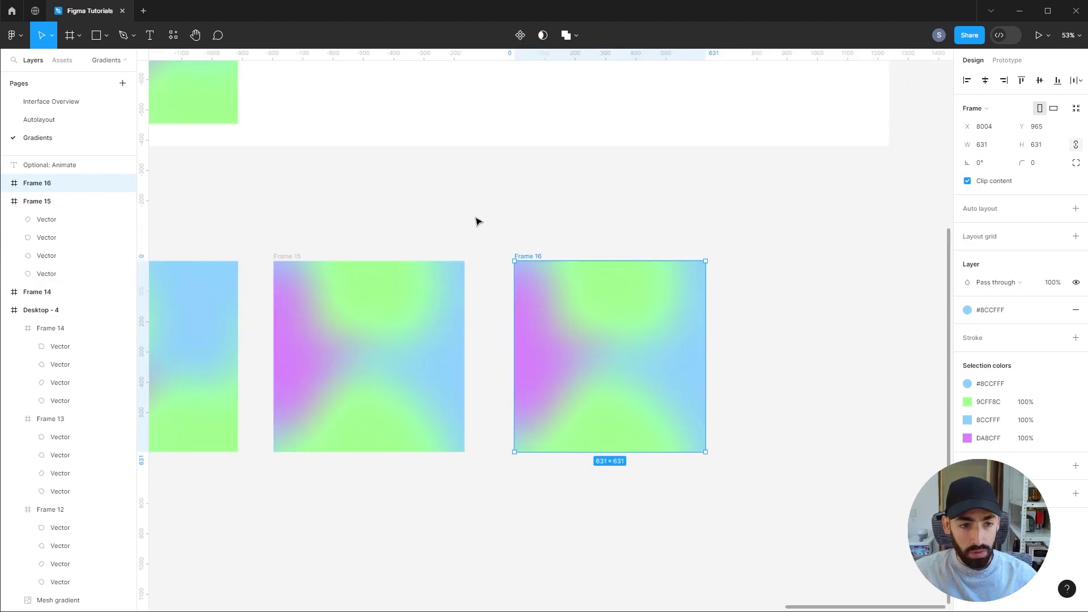
click(479, 237)
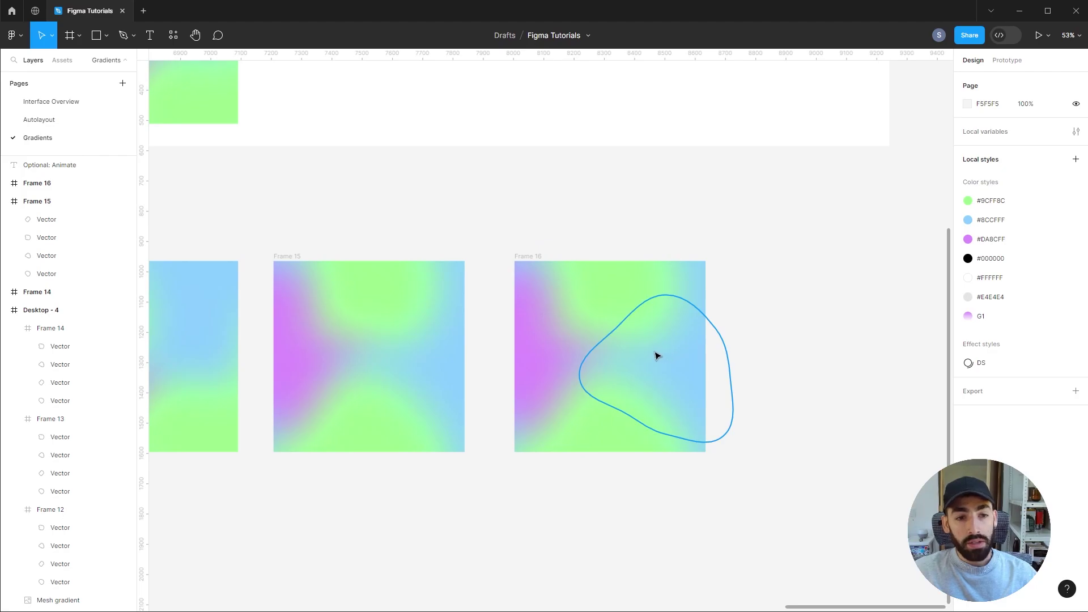
Step: Resize Frame 16's blue blob and enlarge its green blob to about 583×527
click(616, 295)
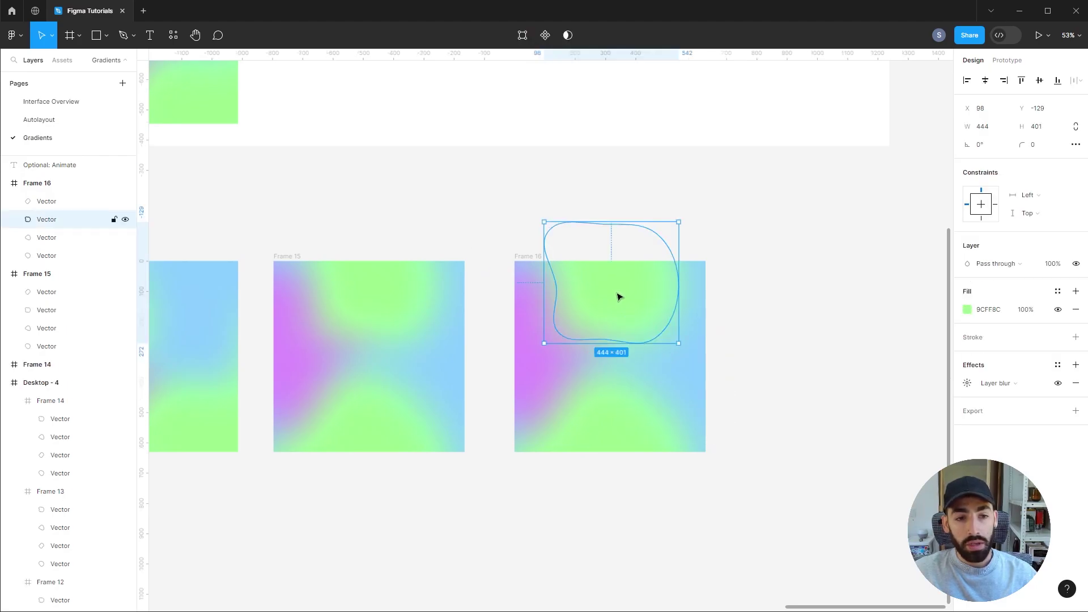
click(546, 323)
click(574, 329)
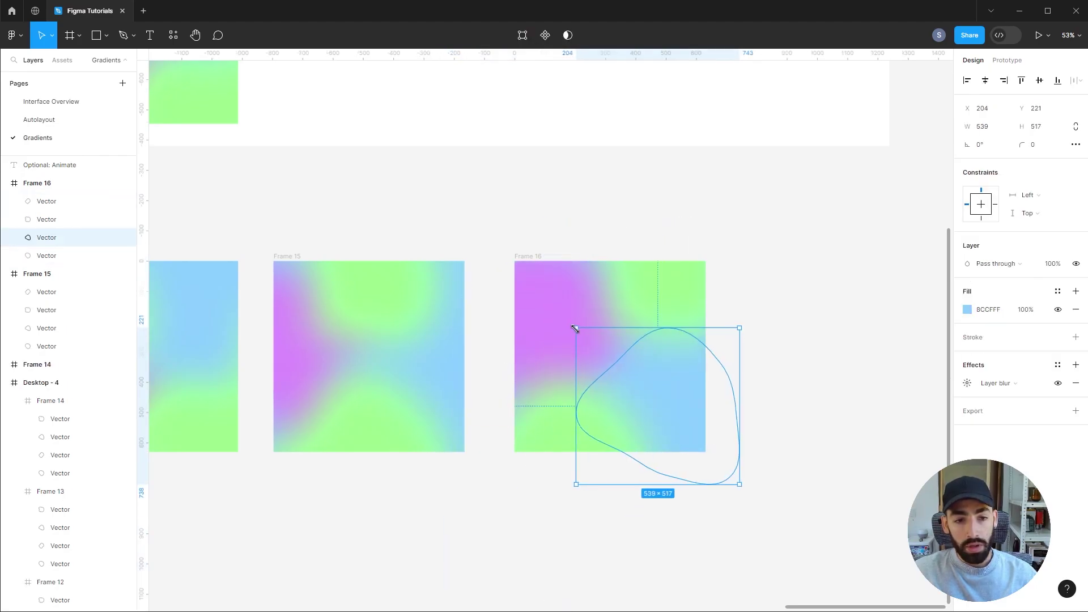
drag(574, 329, 558, 303)
click(767, 219)
click(636, 299)
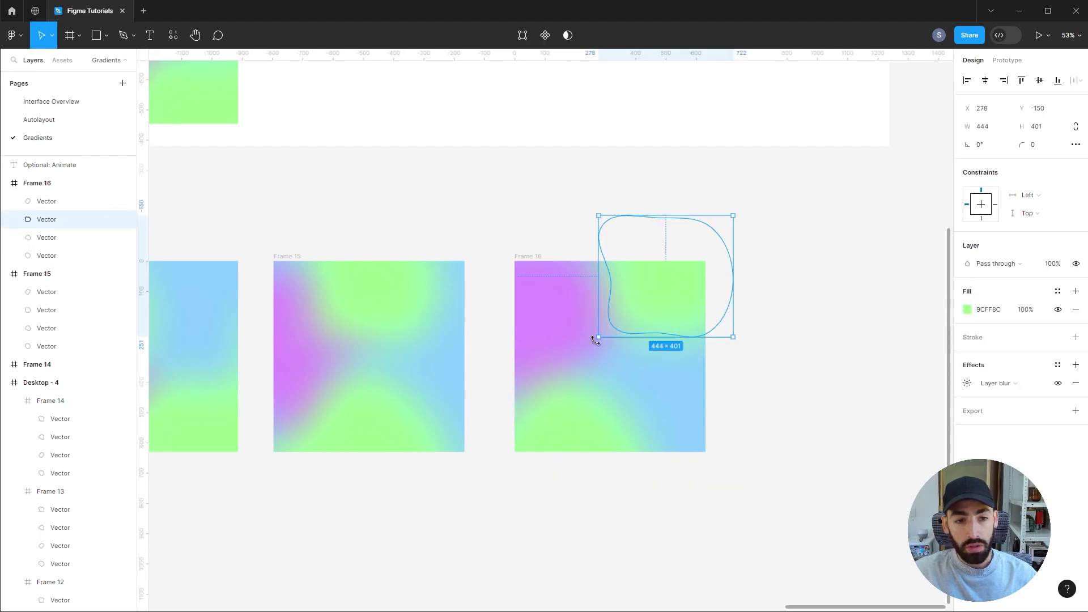
mouse_move(595, 339)
mouse_down()
mouse_move(556, 375)
mouse_move(590, 356)
mouse_up()
click(769, 302)
Step: Move Frame 15's green blob toward its top right and select its purple blob
scroll(768, 301, left, 1)
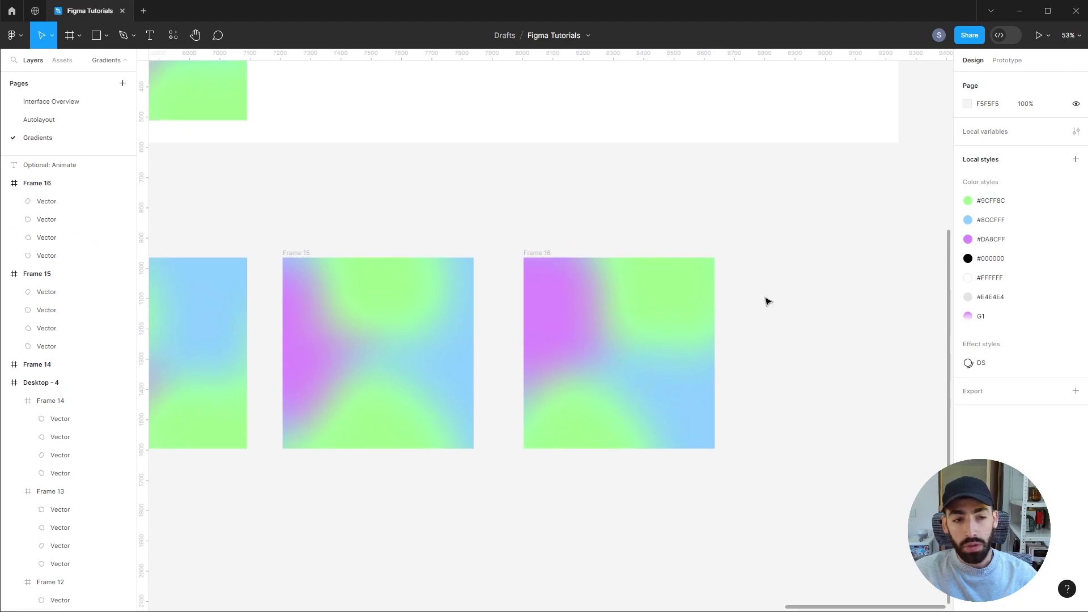
click(393, 289)
drag(393, 289, 442, 297)
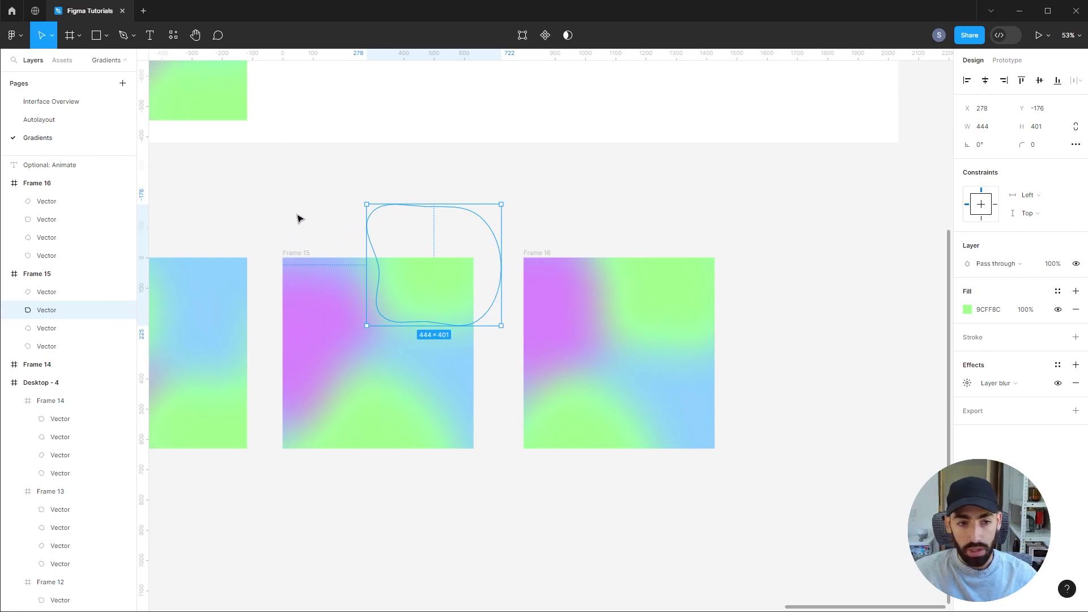
click(343, 328)
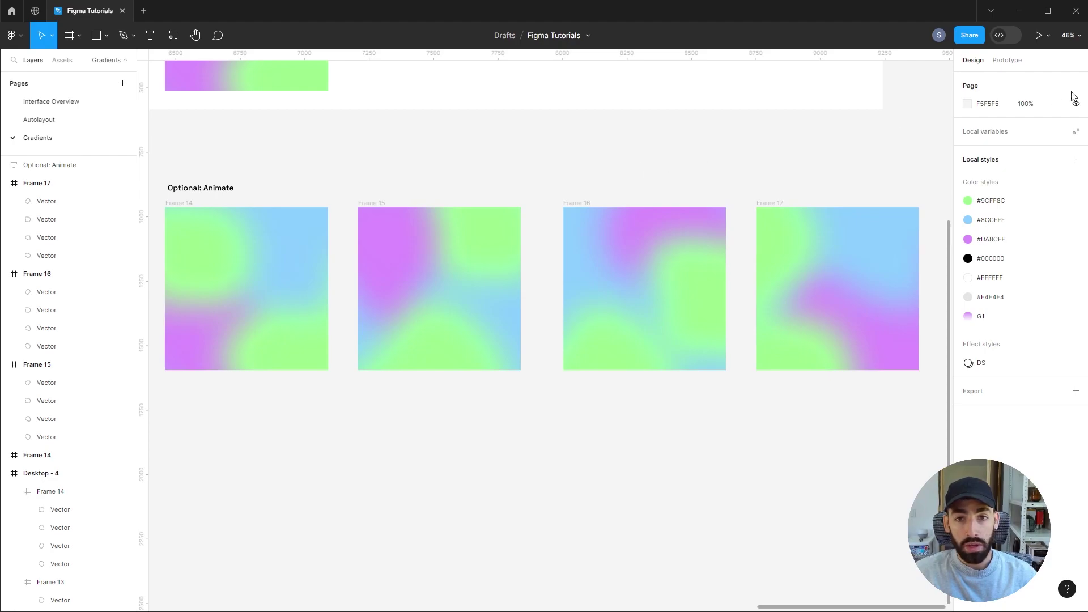
Step: In prototyping mode, connect Frame 14 to Frame 15
click(1008, 60)
click(181, 203)
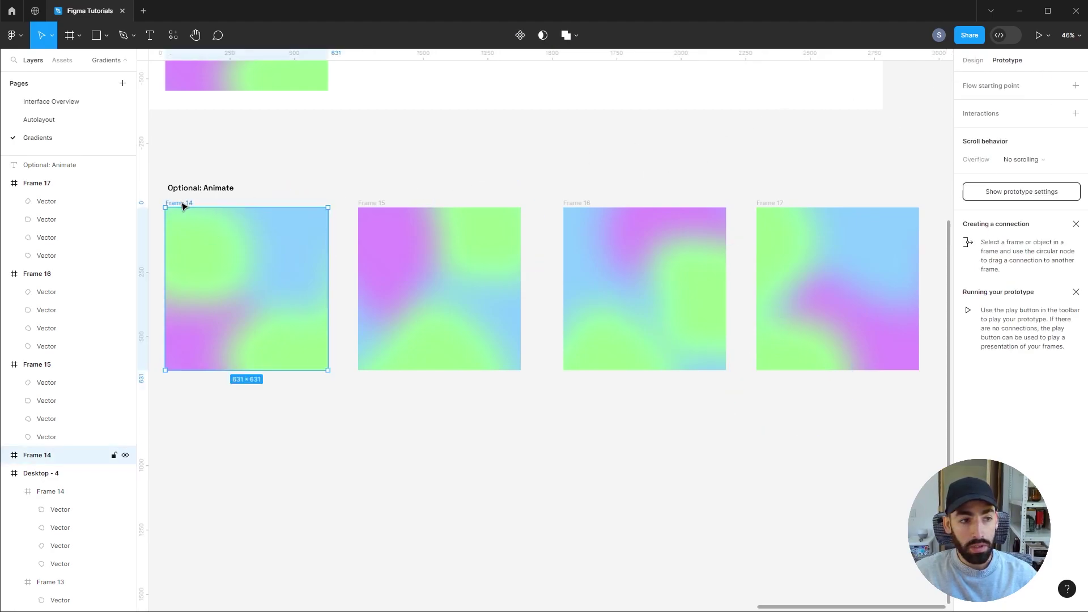
drag(340, 175, 444, 189)
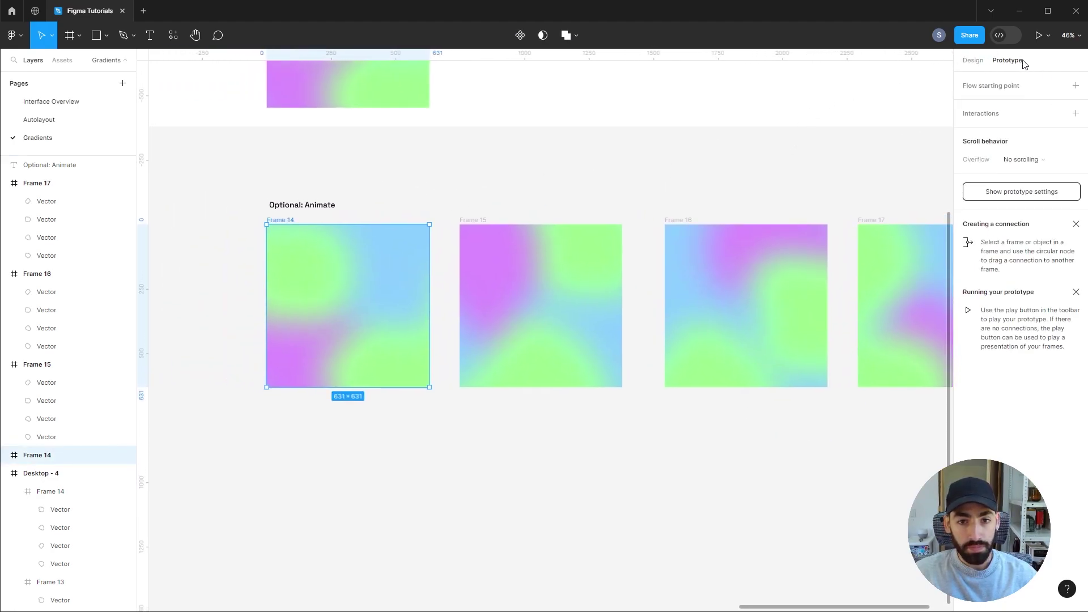
mouse_move(435, 313)
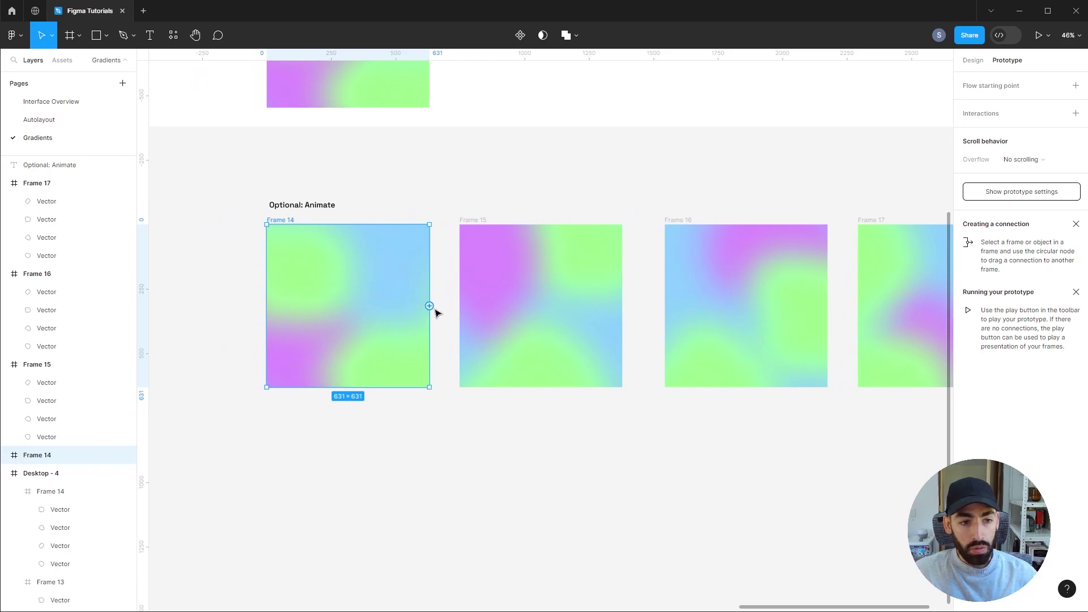
drag(430, 306, 479, 312)
scroll(334, 393, up, 2)
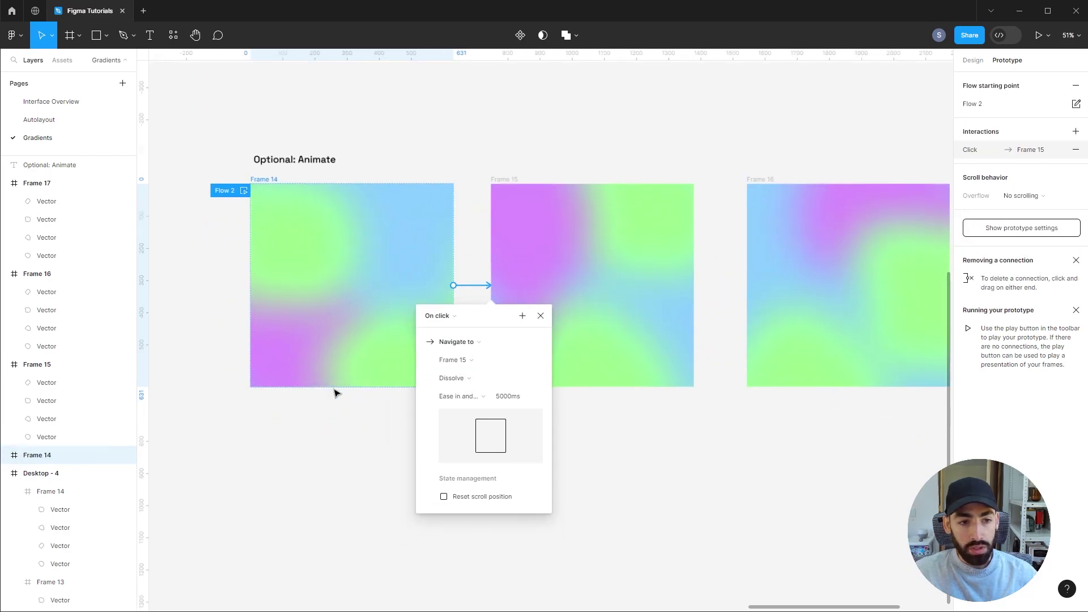
scroll(334, 393, up, 2)
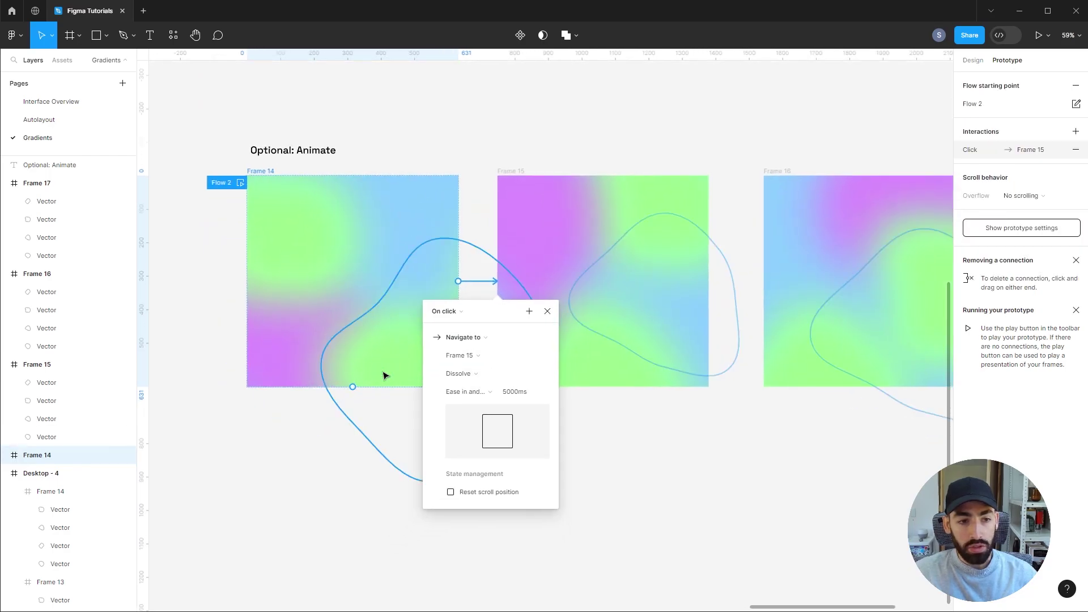
Step: Set the interaction to After delay 1ms, Dissolve, Ease in and out, 5000ms
click(446, 311)
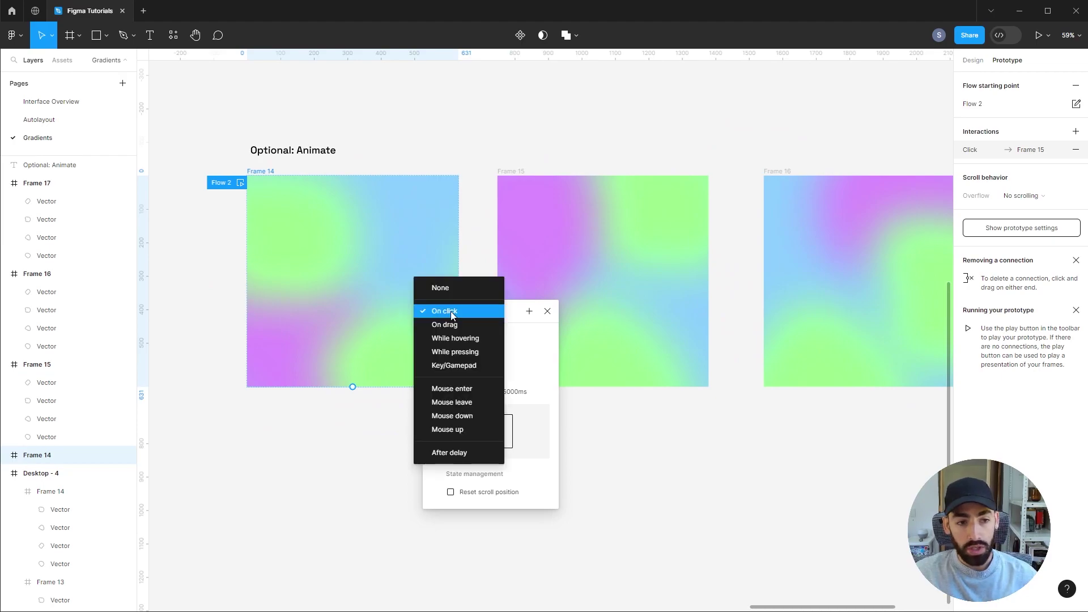
click(460, 453)
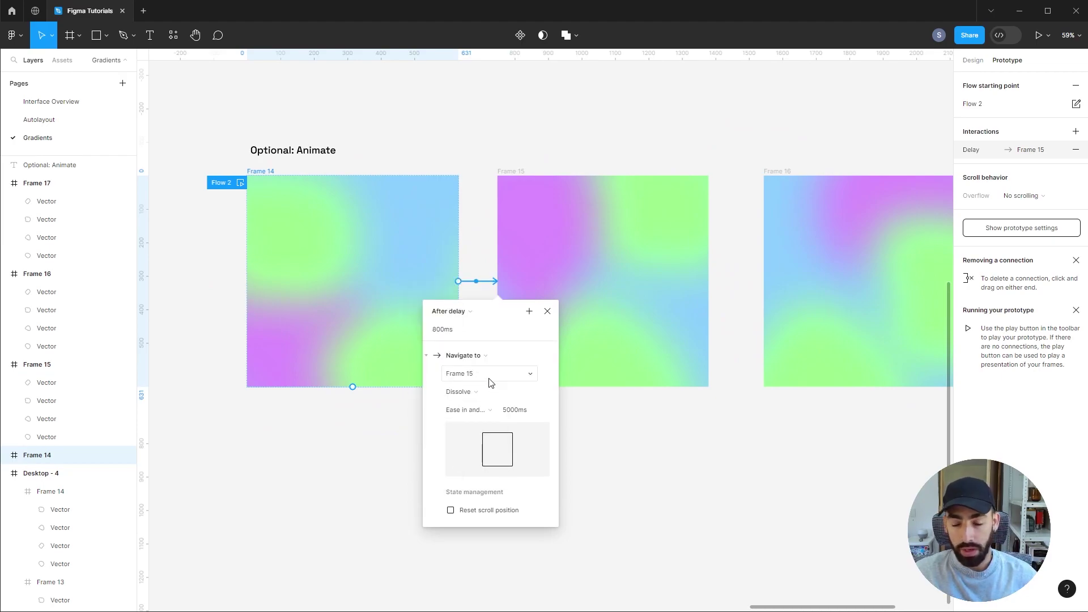
click(462, 330)
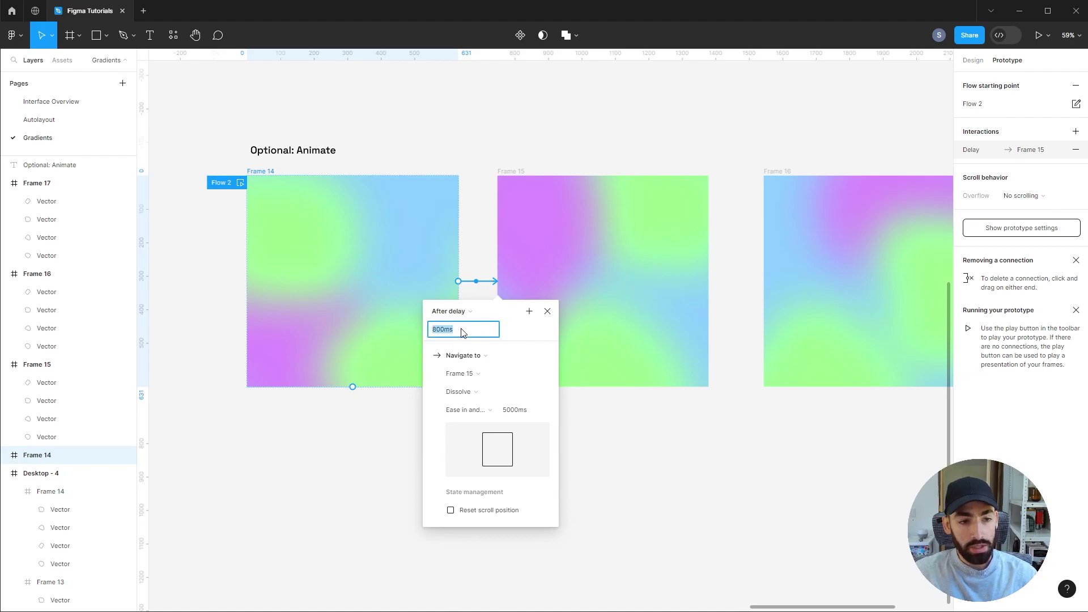
text(1)
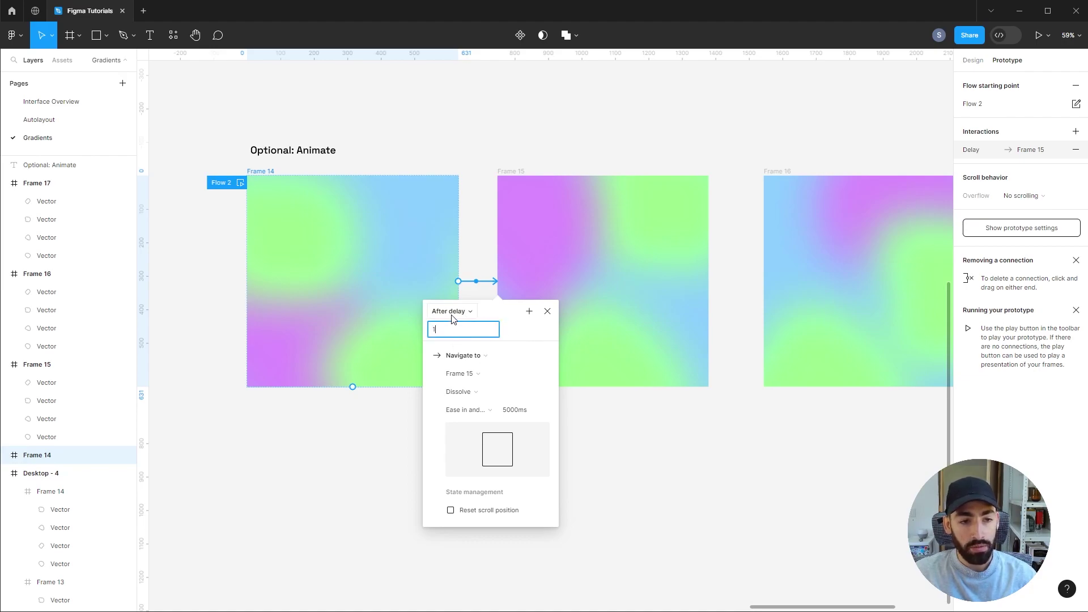
key(Return)
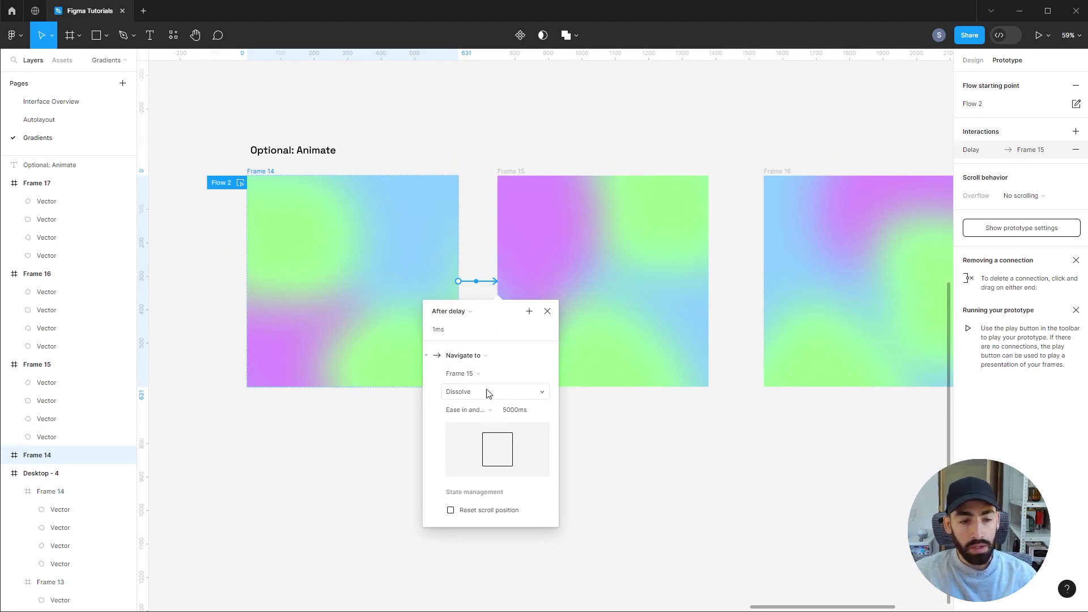
click(494, 397)
click(495, 397)
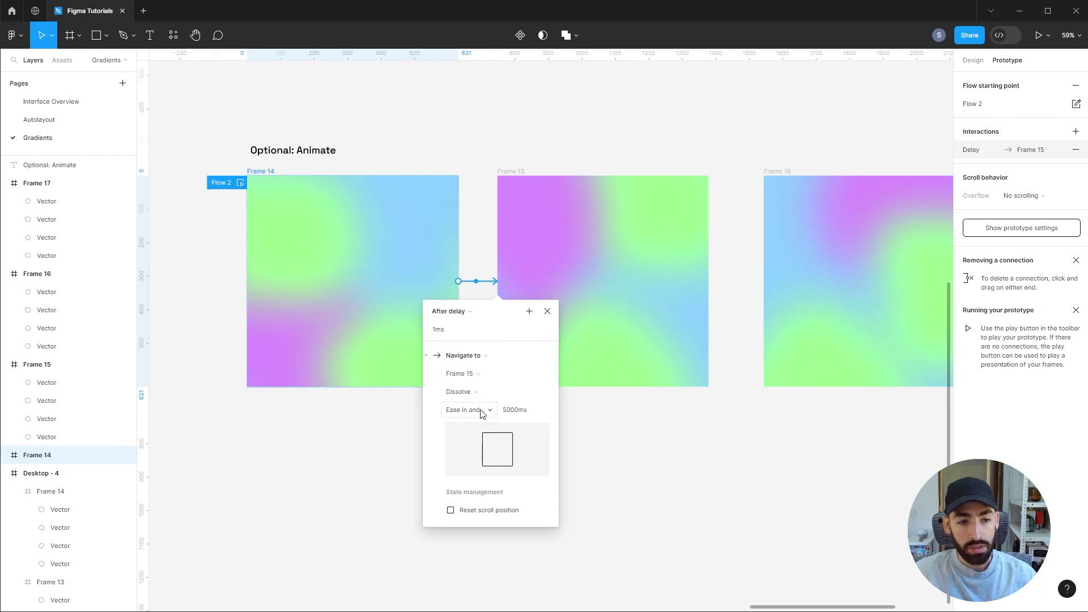
click(480, 410)
click(480, 410)
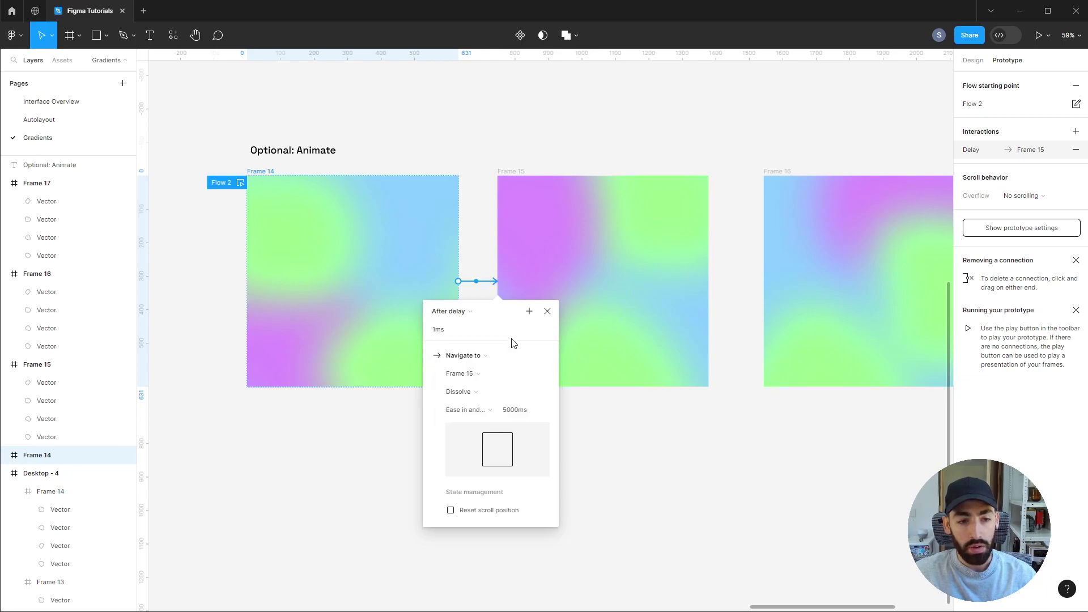
click(532, 414)
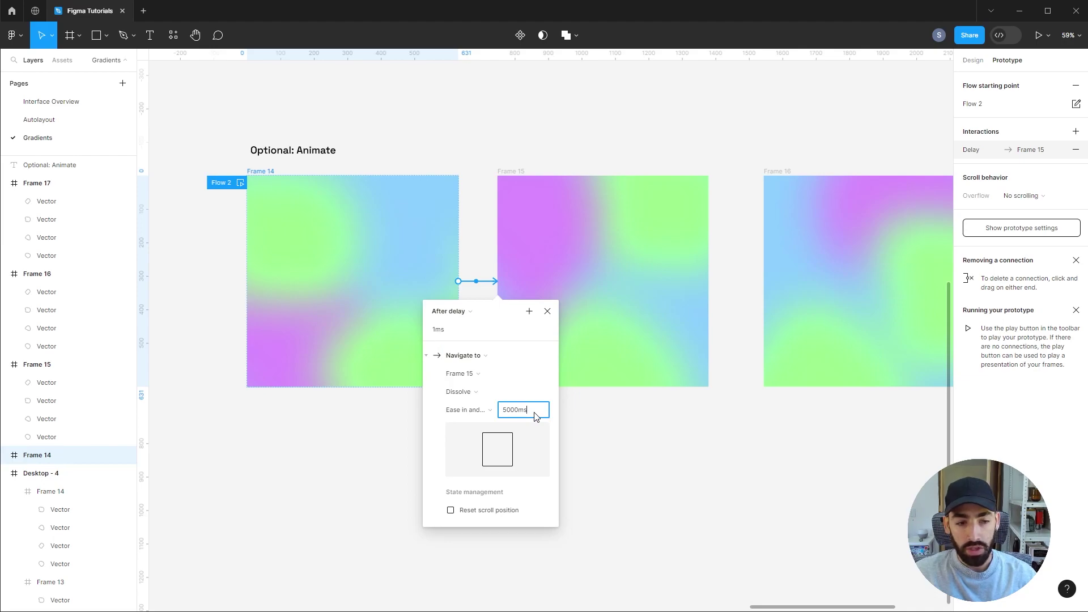
Step: Connect Frame 15 to Frame 16 with an After delay trigger
click(527, 132)
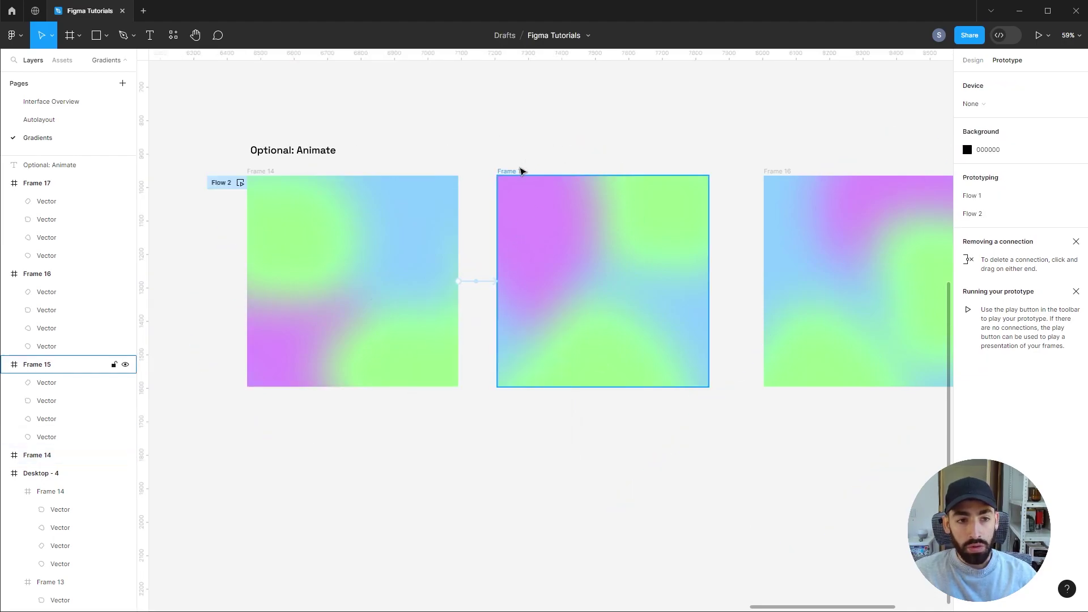
click(520, 171)
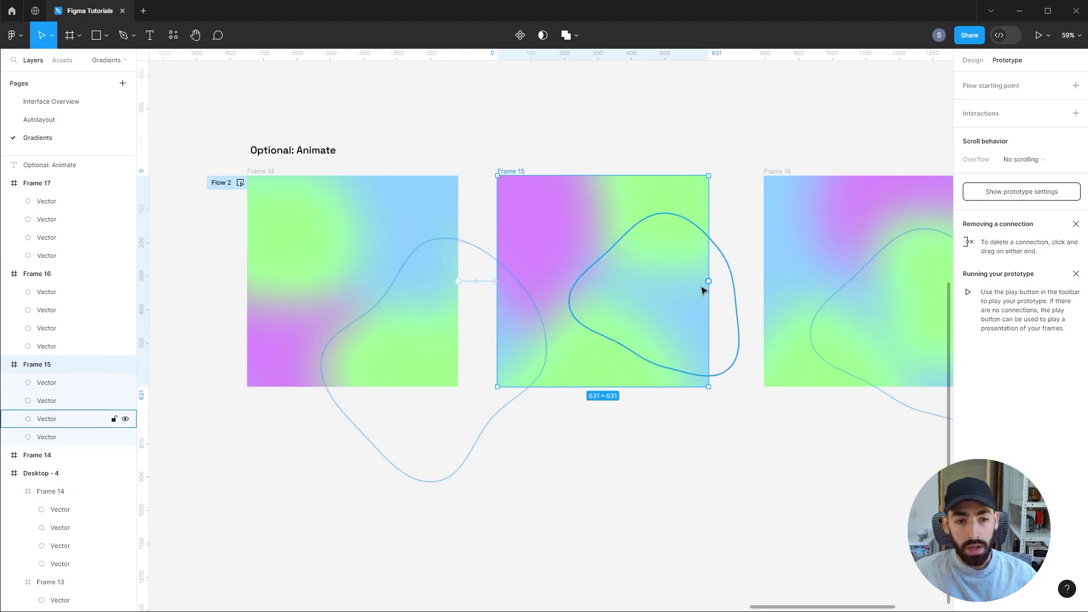
drag(709, 281, 776, 284)
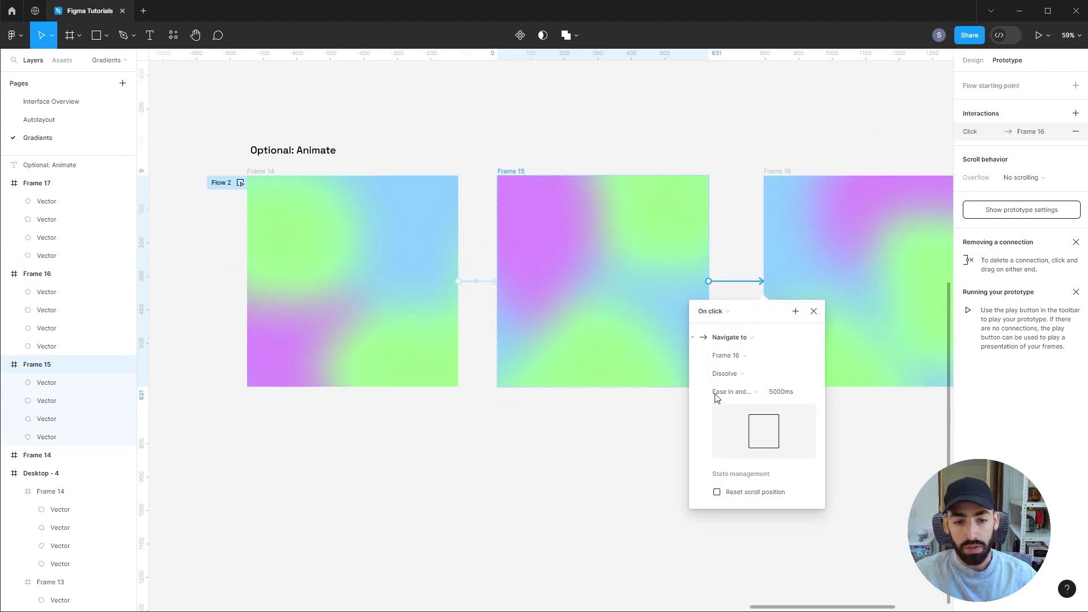
click(728, 312)
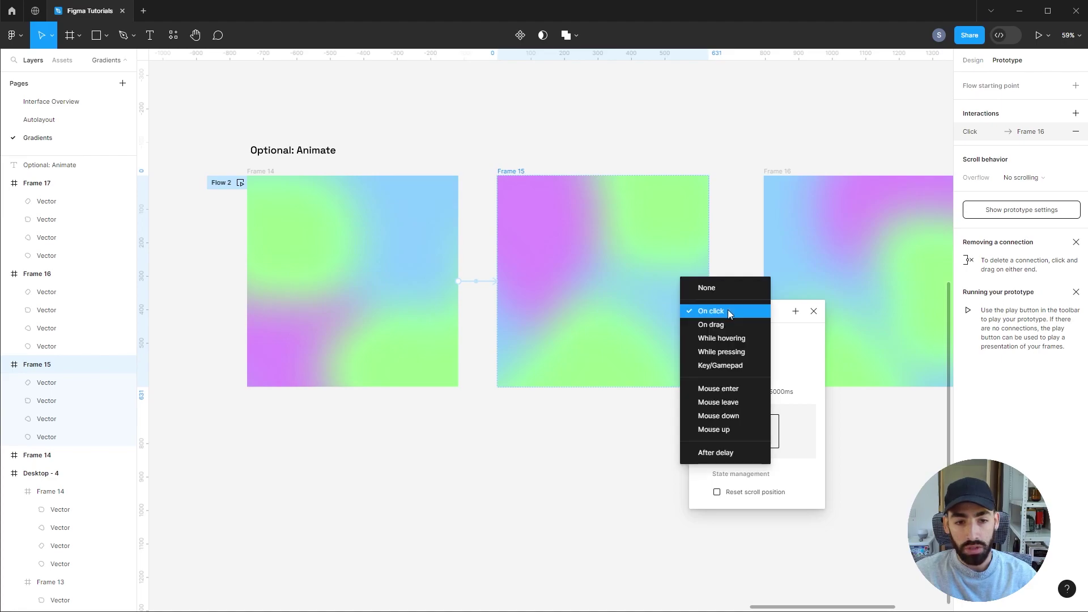
click(740, 454)
click(873, 451)
Step: Connect Frame 16 to Frame 17 with an After delay trigger, bringing all four frames into view
scroll(650, 437, right, 10)
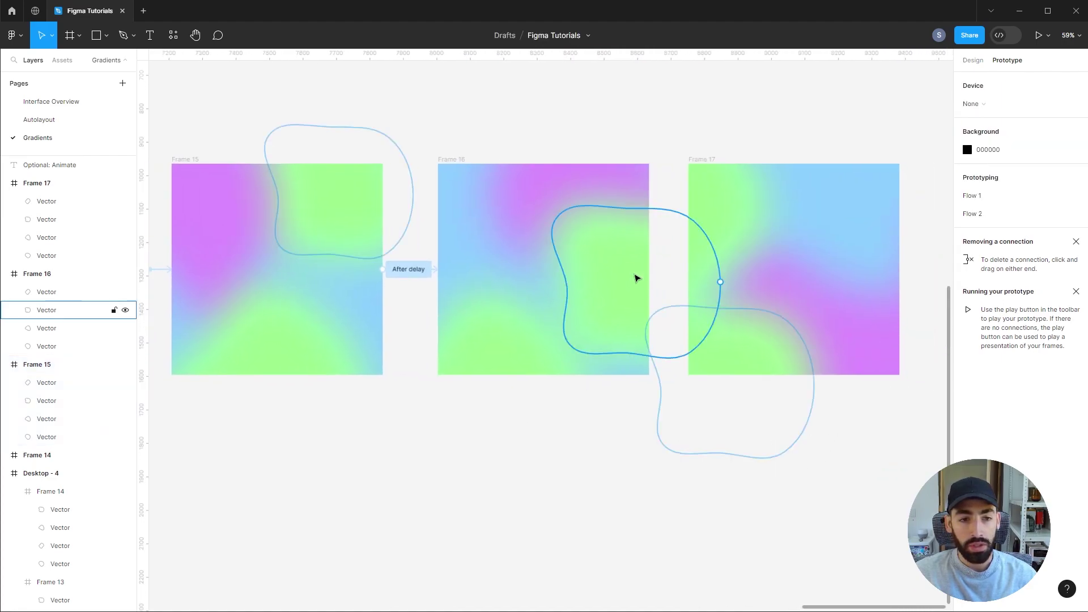
click(453, 159)
drag(650, 270, 709, 273)
click(640, 298)
click(640, 440)
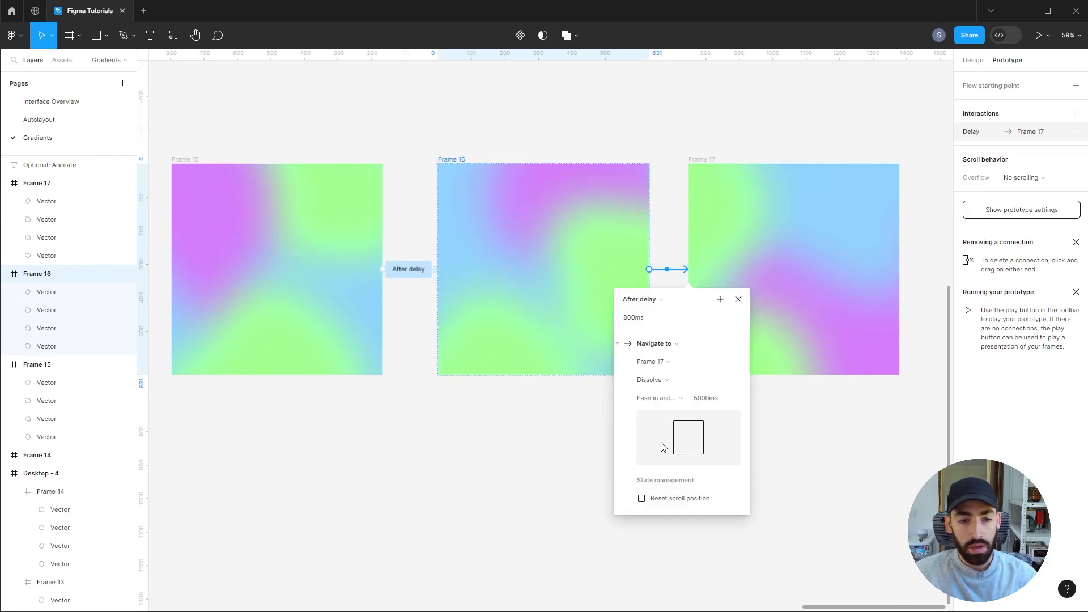
click(570, 478)
scroll(571, 478, down, 3)
scroll(572, 478, down, 1)
drag(583, 474, 685, 408)
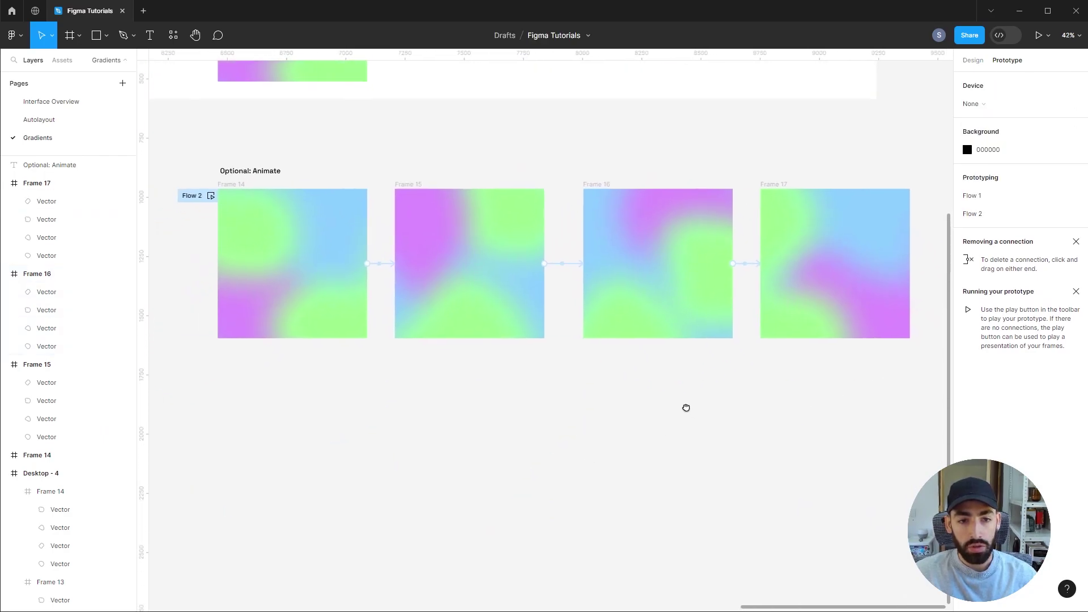
Step: Connect Frame 17 back to Frame 14 and play Flow 2 from Frame 14
click(778, 187)
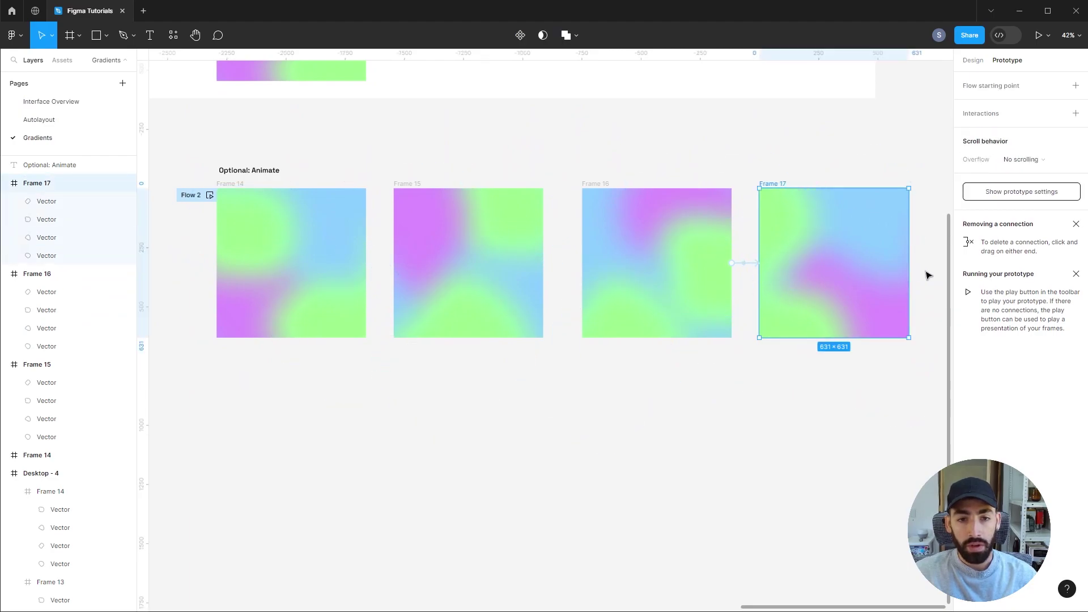
drag(909, 263, 253, 236)
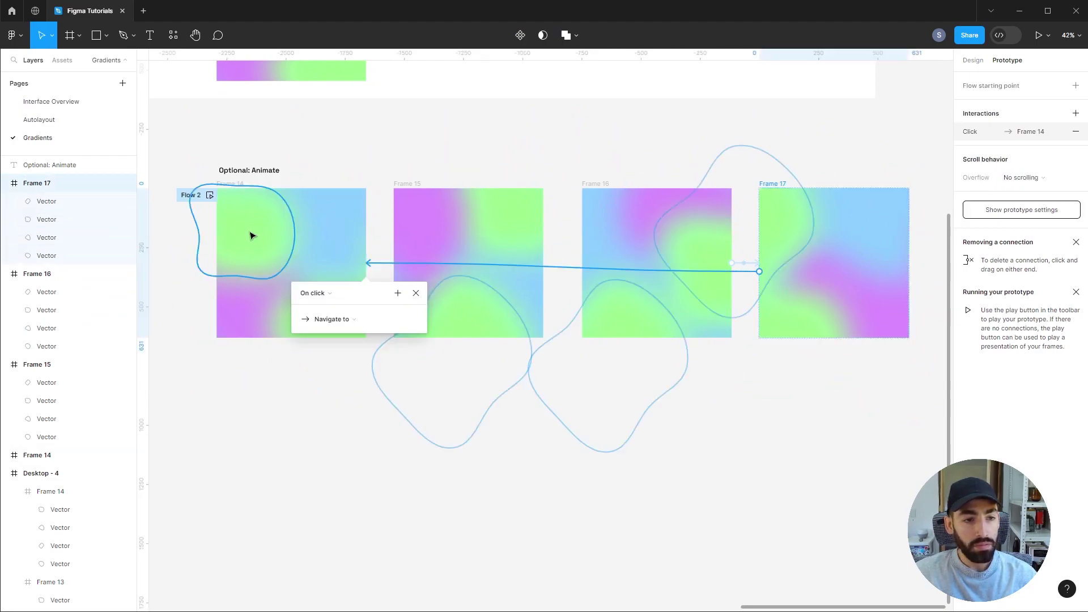
click(316, 153)
scroll(340, 156, left, 1)
click(258, 211)
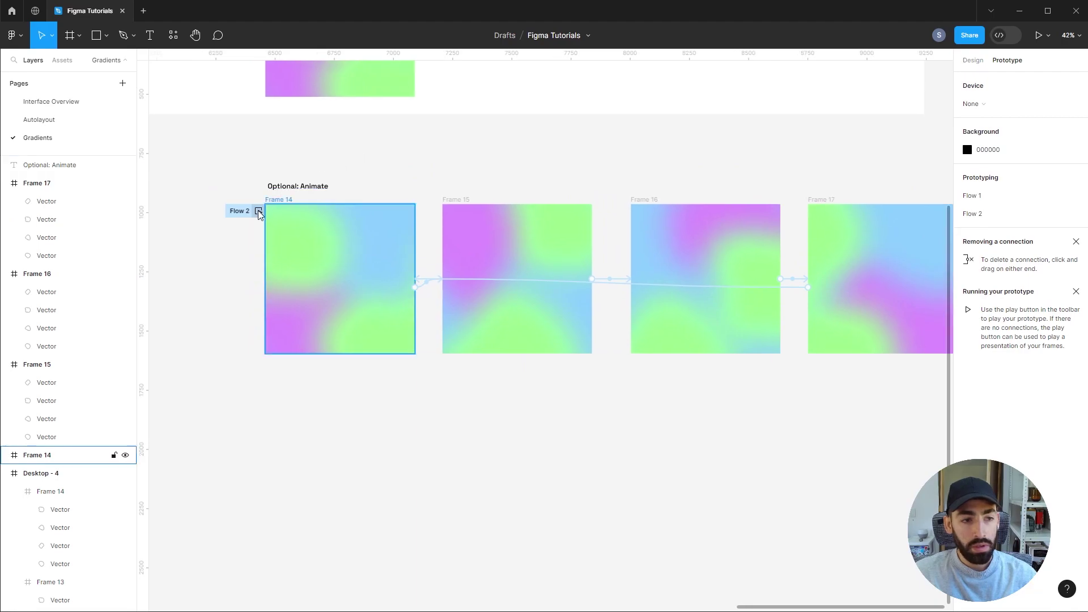